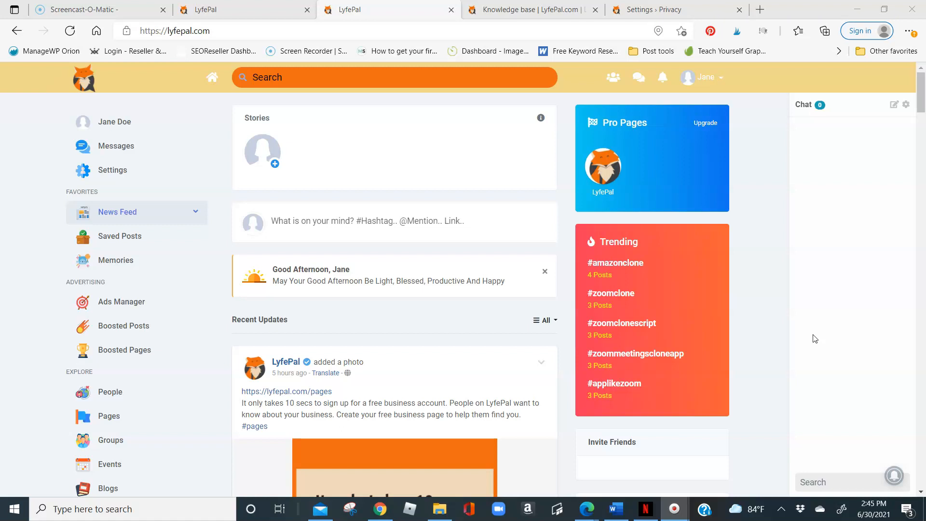
# Open the Contact Us page from the end of the news feed and look over its form
pyautogui.scroll(-20, 815, 339)
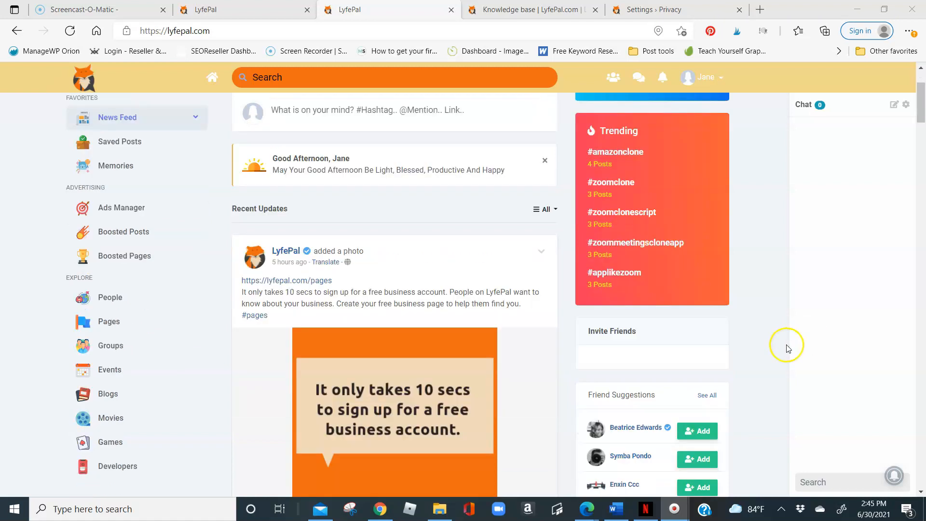
pyautogui.scroll(-20, 777, 351)
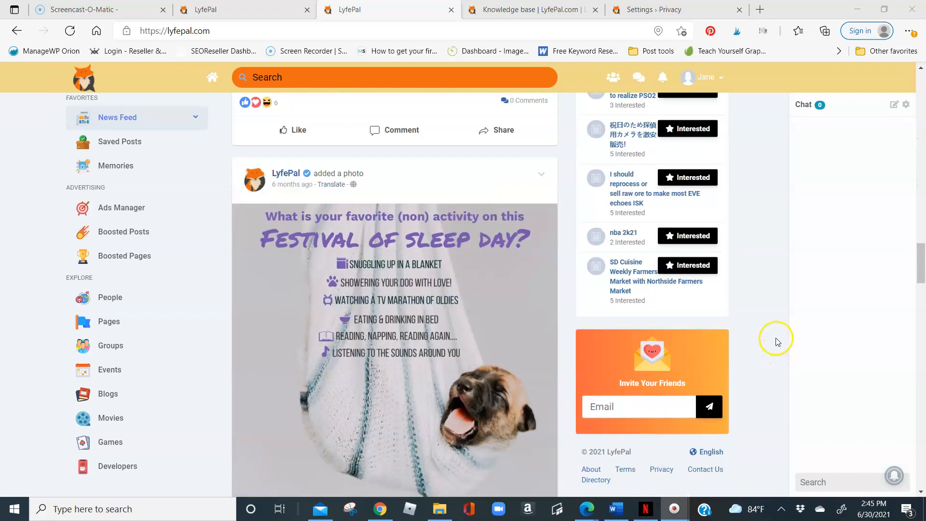
pyautogui.click(709, 471)
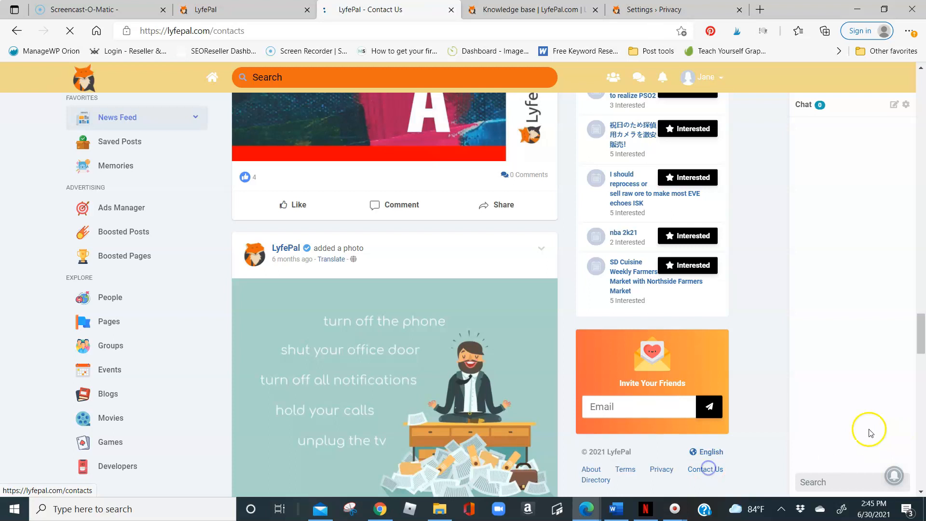
pyautogui.scroll(-3, 399, 440)
pyautogui.scroll(3, 418, 449)
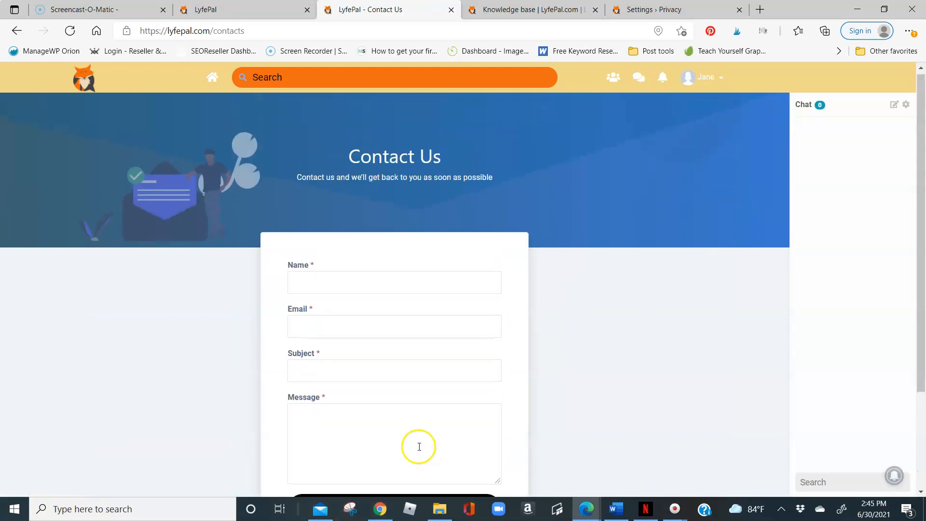
# Return to the news feed and open the Pages section under Explore
pyautogui.click(81, 78)
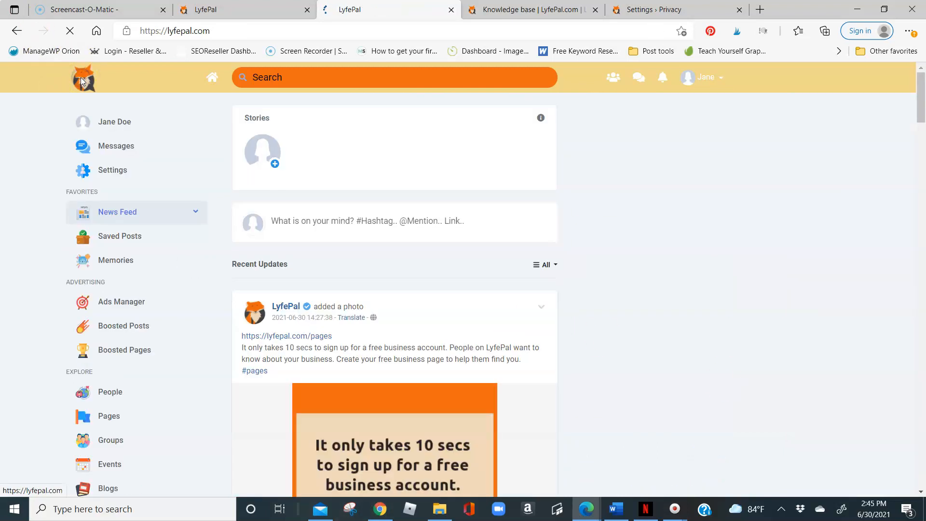
pyautogui.scroll(-3, 201, 374)
pyautogui.scroll(2, 202, 381)
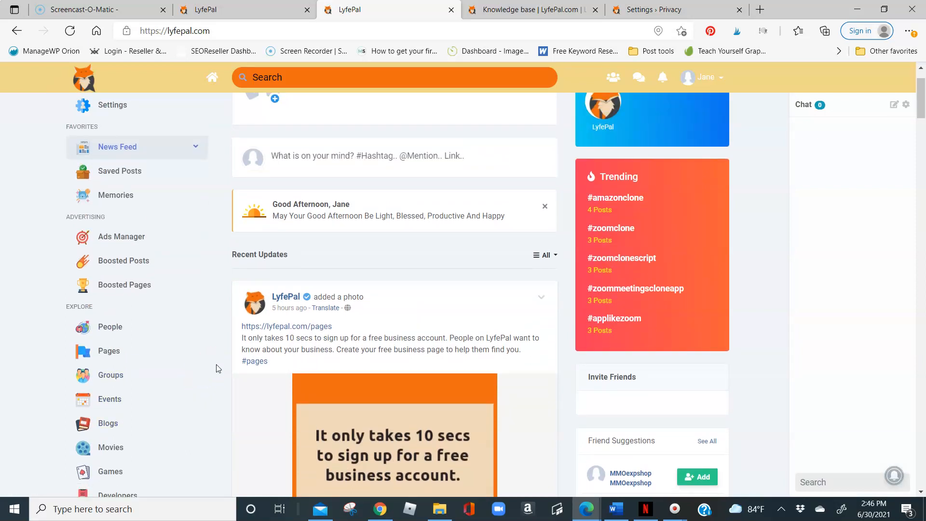
pyautogui.scroll(-2, 437, 317)
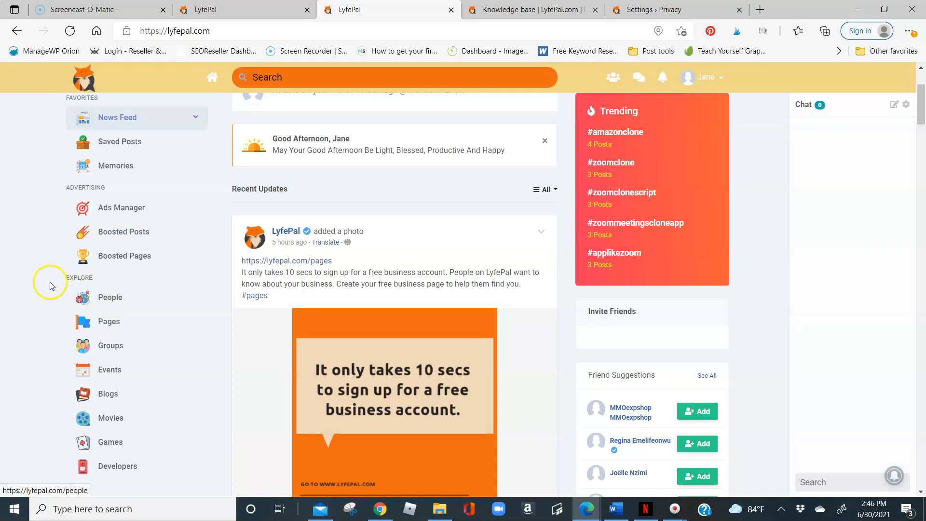
pyautogui.scroll(2, 41, 294)
pyautogui.scroll(2, 41, 291)
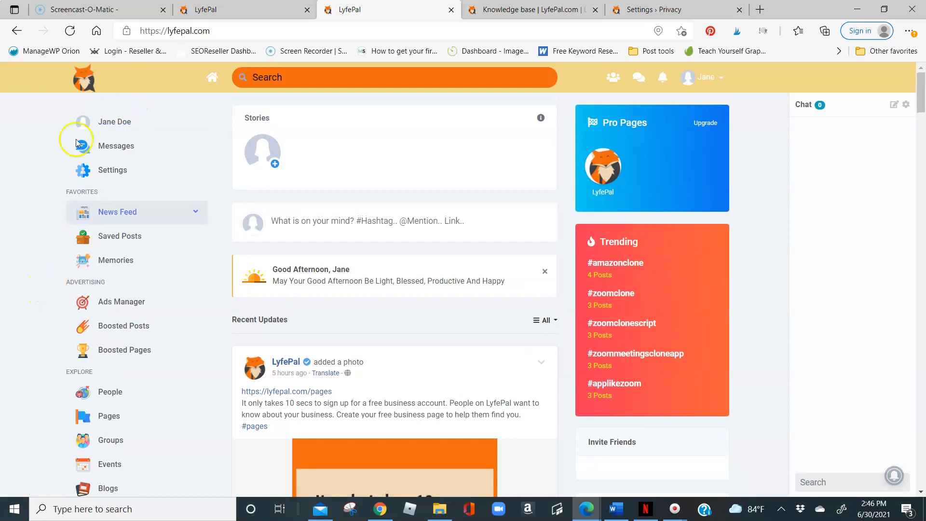
pyautogui.scroll(-2, 151, 403)
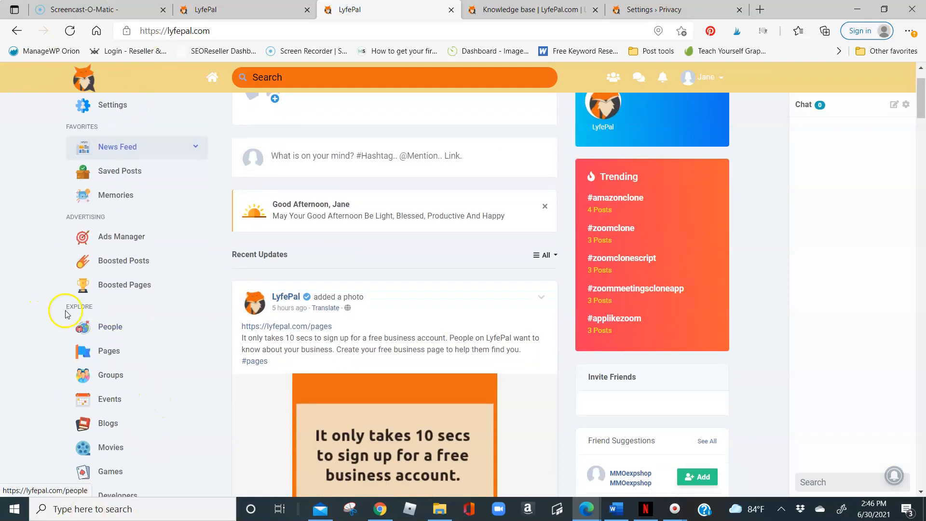
pyautogui.scroll(-2, 85, 304)
pyautogui.click(103, 322)
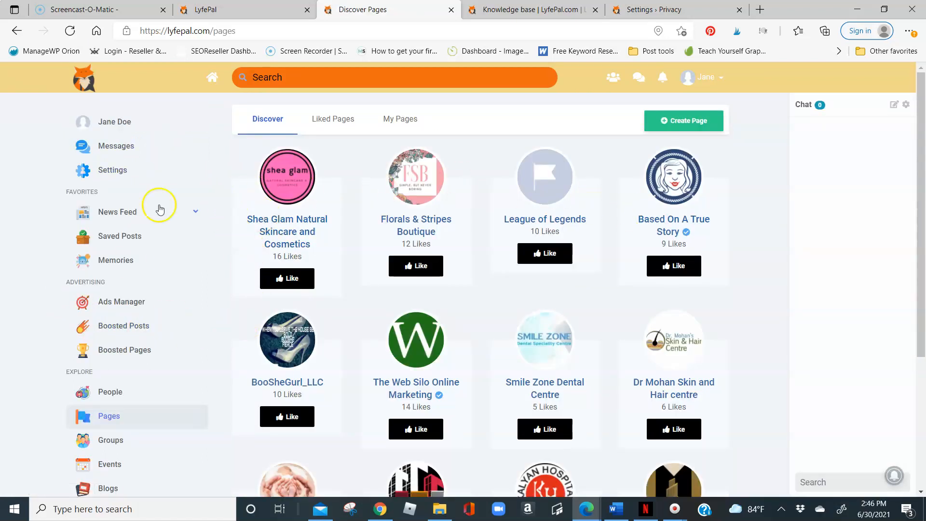
# Look through the discoverable pages and the liked pages, ending on the account's own pages
pyautogui.scroll(-4, 470, 260)
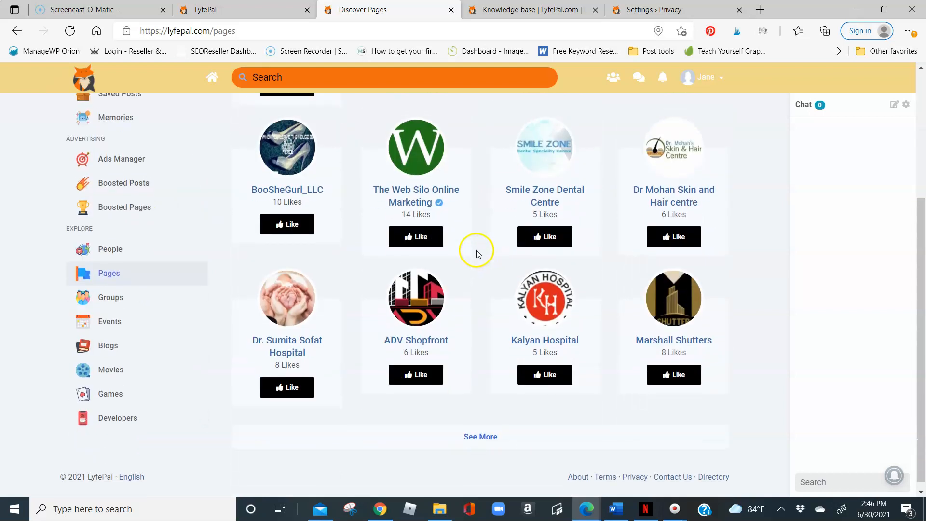
pyautogui.scroll(4, 480, 250)
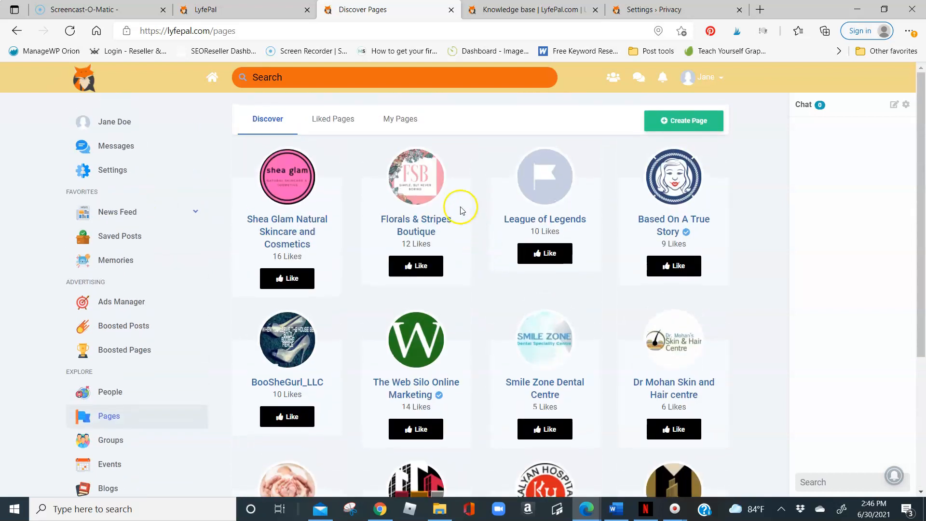
pyautogui.click(391, 120)
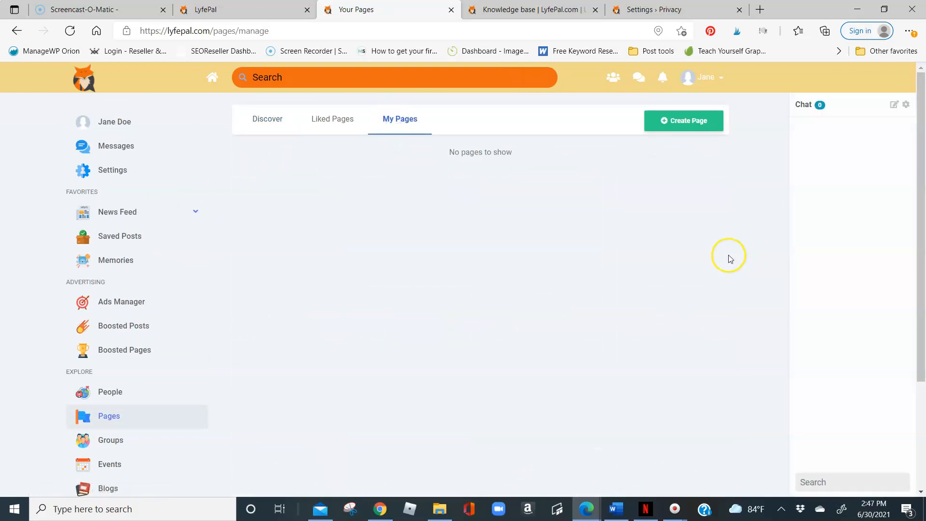
pyautogui.click(329, 124)
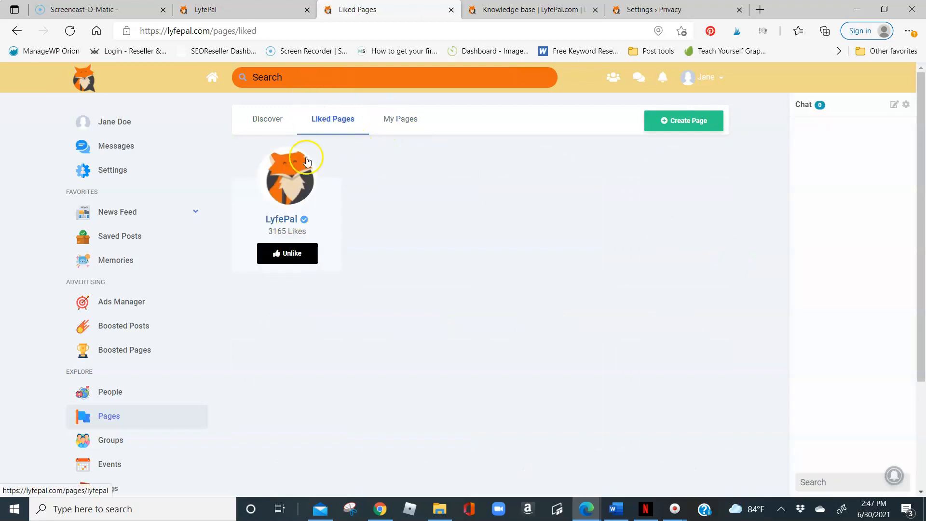
pyautogui.click(408, 124)
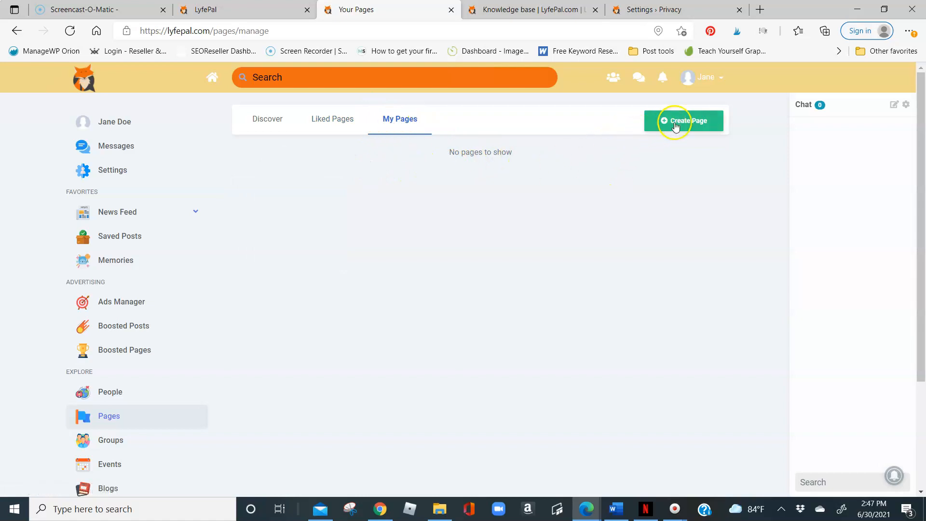
# Start creating a new page and name it "Jane Doe's Bakery"
pyautogui.click(697, 119)
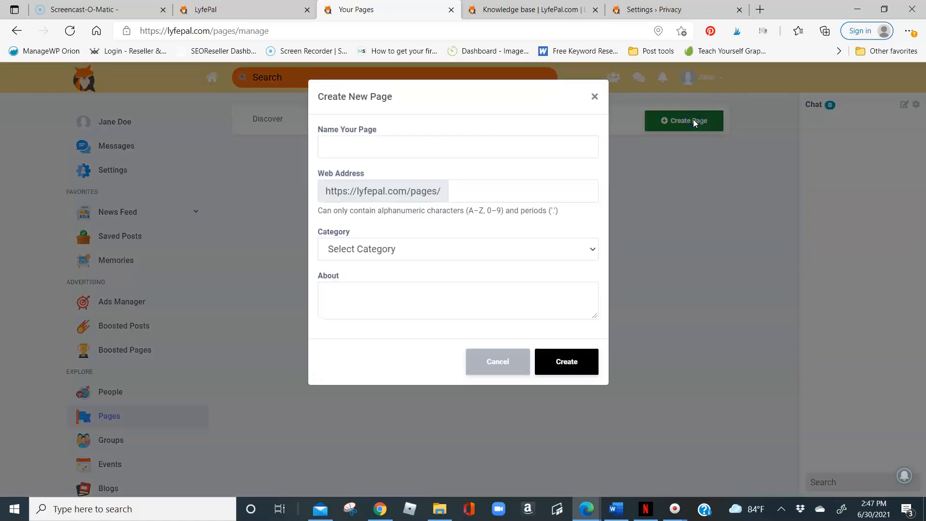
pyautogui.click(481, 152)
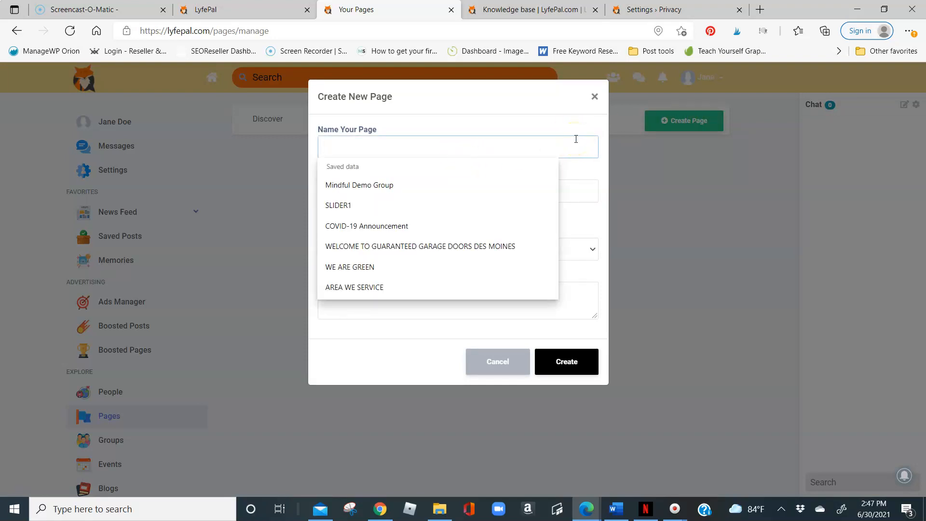
pyautogui.write('J')
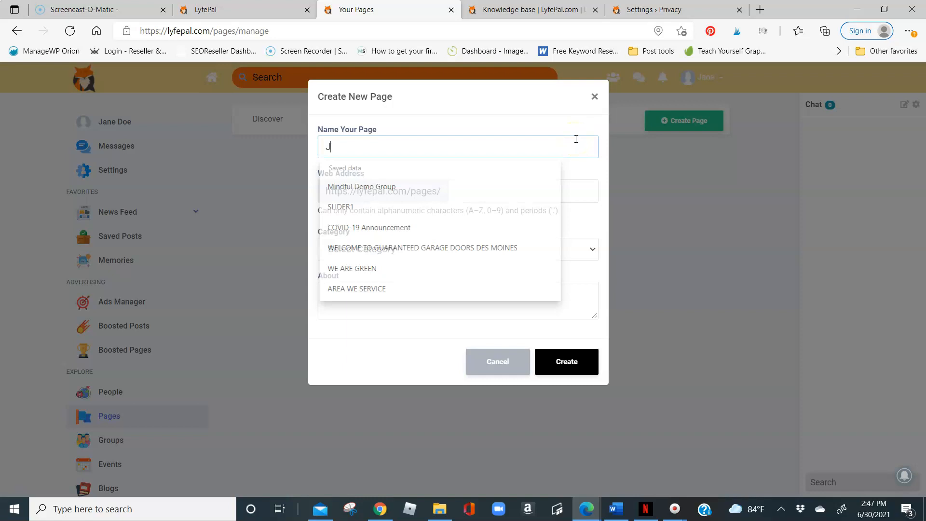
pyautogui.write('ane Does')
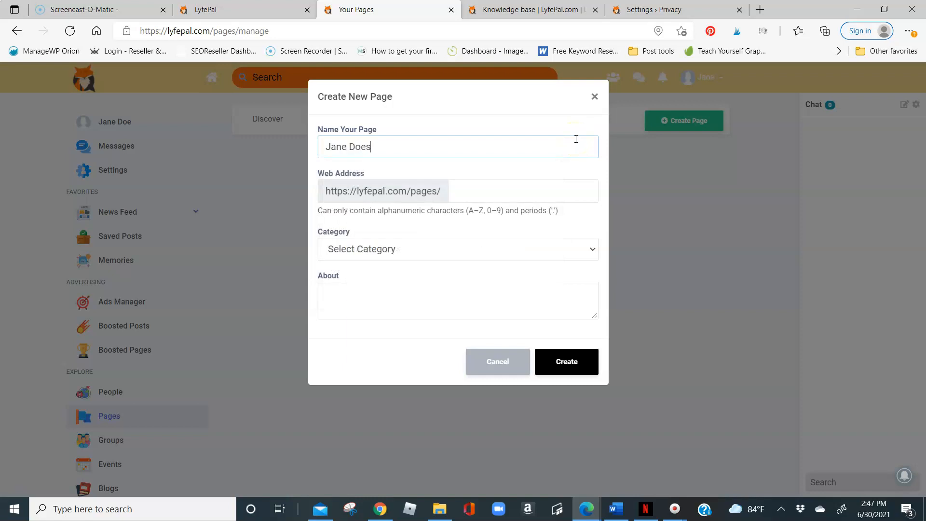
pyautogui.write("'s Bakery")
pyautogui.click(550, 191)
pyautogui.click(513, 165)
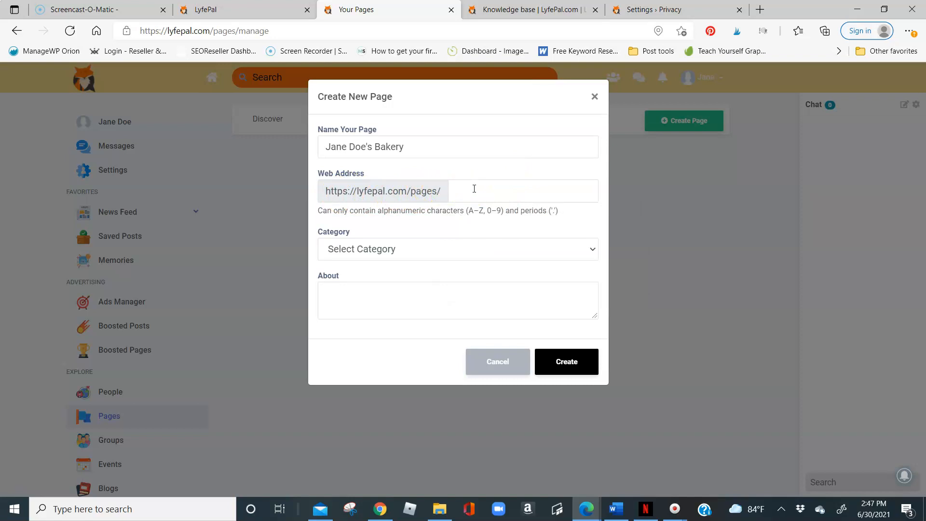
# Set the ending of the new page's web address to "janedoesbakery"
pyautogui.click(474, 188)
pyautogui.write('janes')
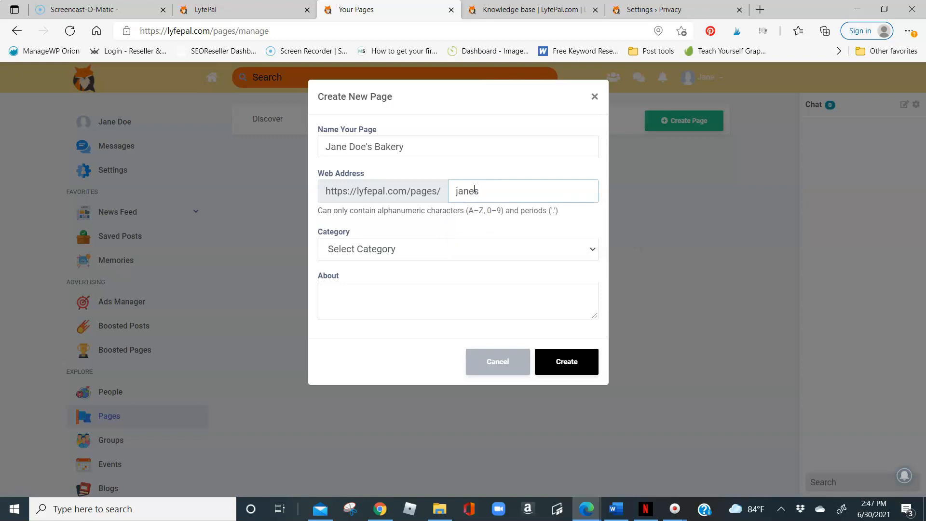
pyautogui.press('BackSpace')
pyautogui.write('do')
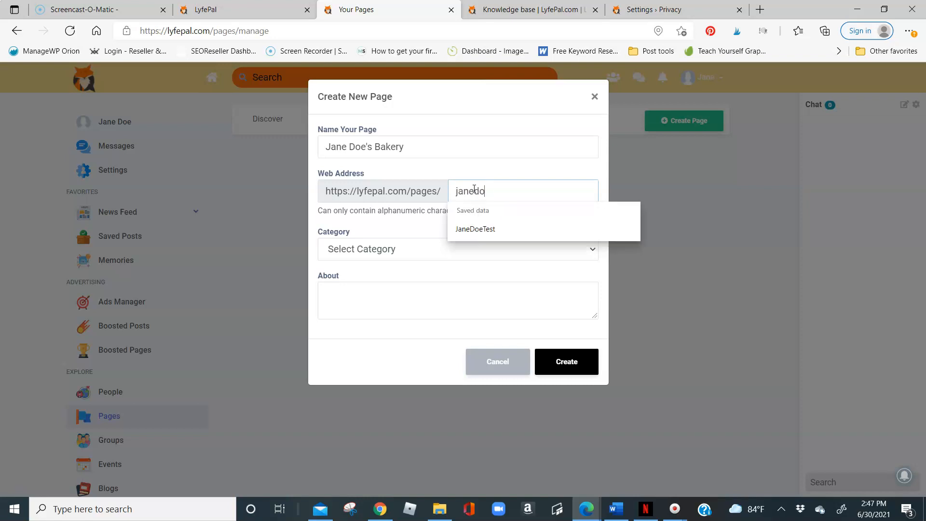
pyautogui.write('esbakery')
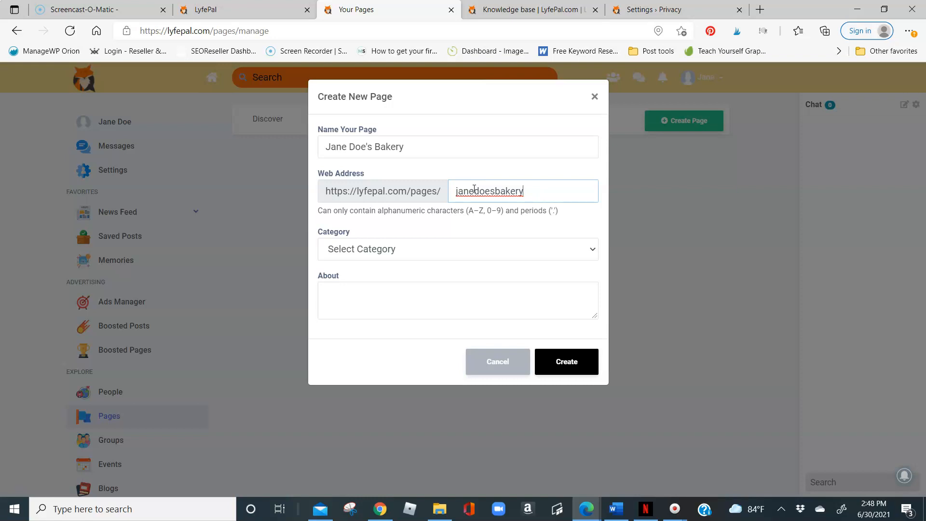
# Set the new page's category to Food Truck
pyautogui.click(413, 244)
pyautogui.scroll(-1, 418, 224)
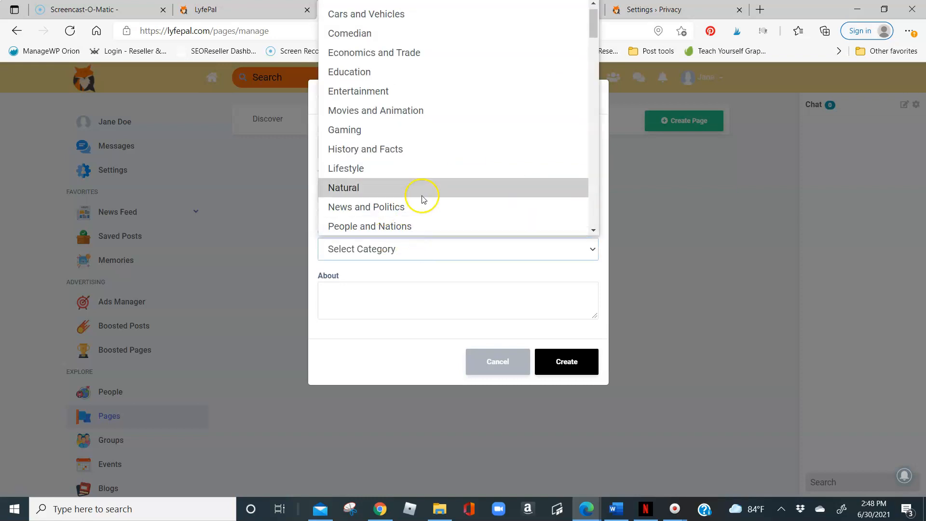
pyautogui.scroll(1, 371, 104)
pyautogui.scroll(-3, 388, 132)
pyautogui.scroll(-6, 393, 142)
pyautogui.scroll(-1, 399, 153)
pyautogui.press('r')
pyautogui.scroll(-1, 408, 200)
pyautogui.scroll(-1, 408, 200)
pyautogui.press('f')
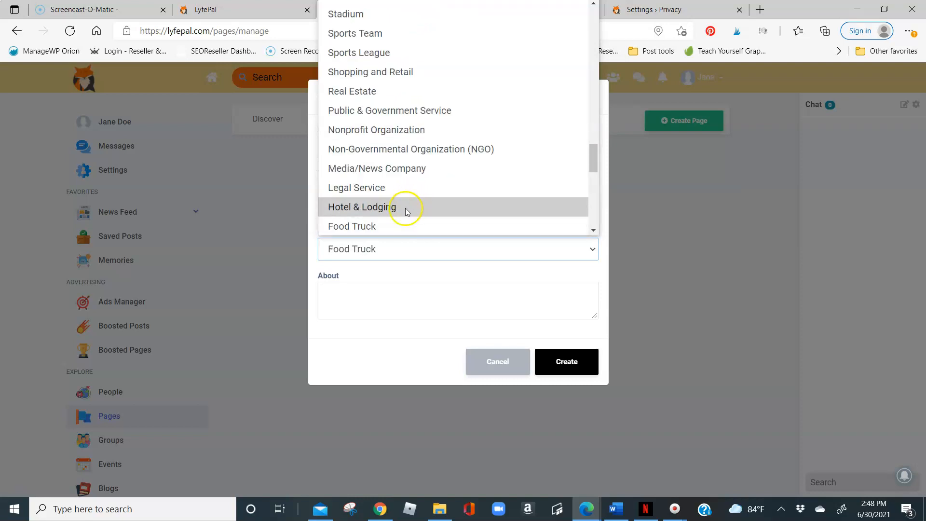
pyautogui.click(392, 225)
# Enter "I sell out of a truck - yummy food." as the About text and create the page
pyautogui.click(395, 294)
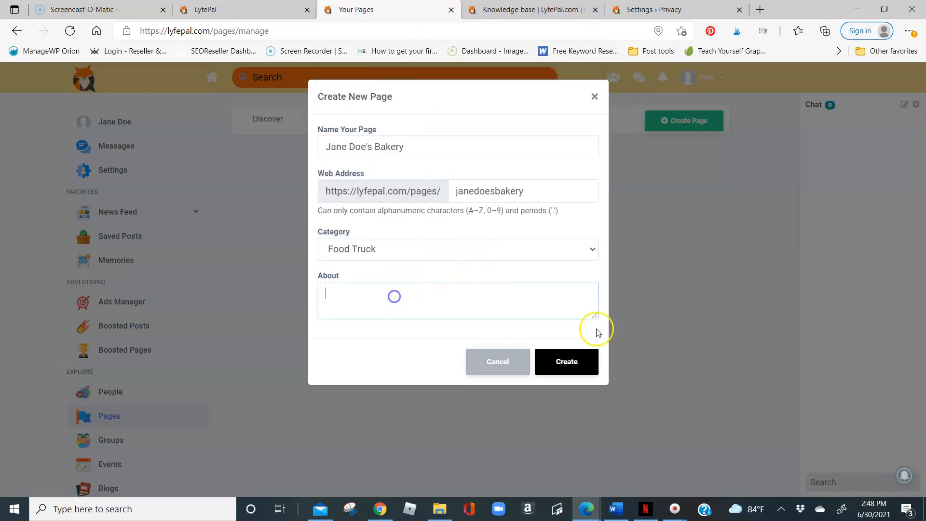
pyautogui.write('I sell out of a truck - yummy')
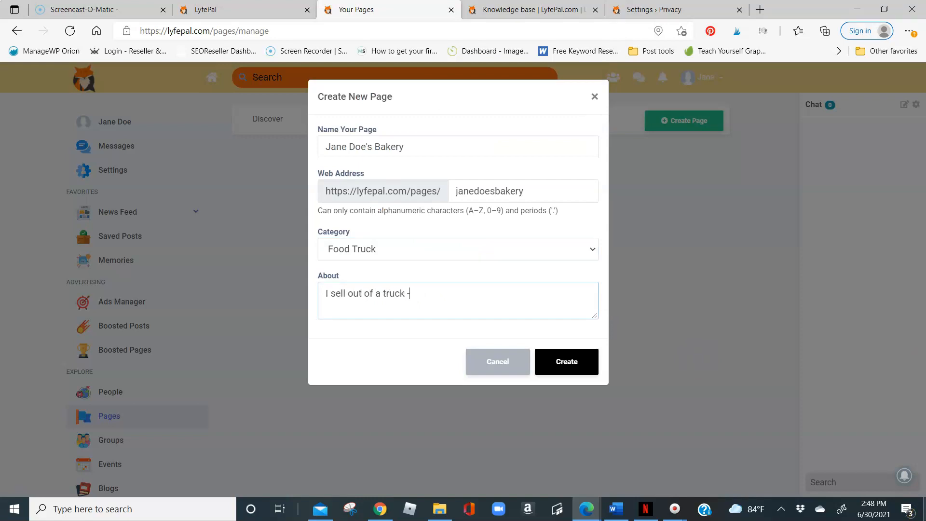
pyautogui.write(' food')
pyautogui.press('BackSpace')
pyautogui.press('BackSpace')
pyautogui.press('BackSpace')
pyautogui.press('BackSpace')
pyautogui.write('food.')
pyautogui.click(573, 361)
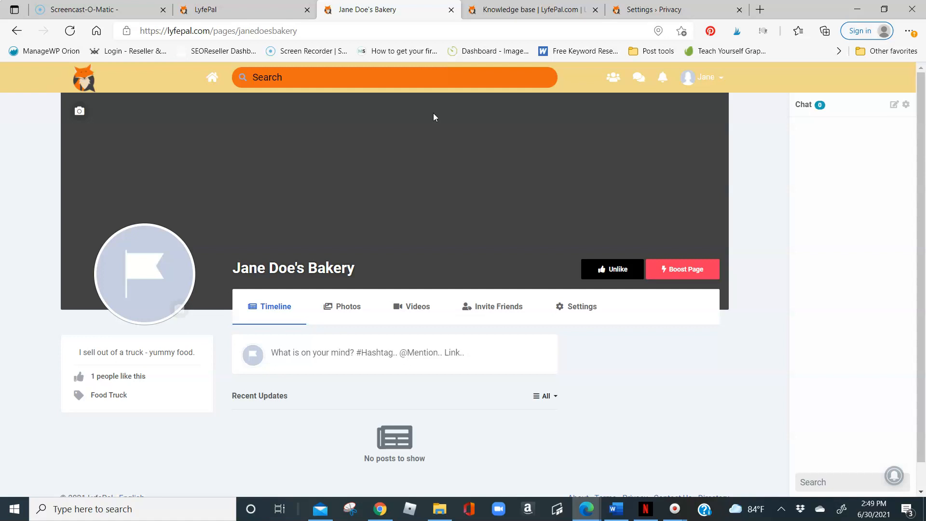
# Start a post on the bakery page's timeline, search for GIFs matching "happy", and leave the composer
pyautogui.scroll(-1, 440, 316)
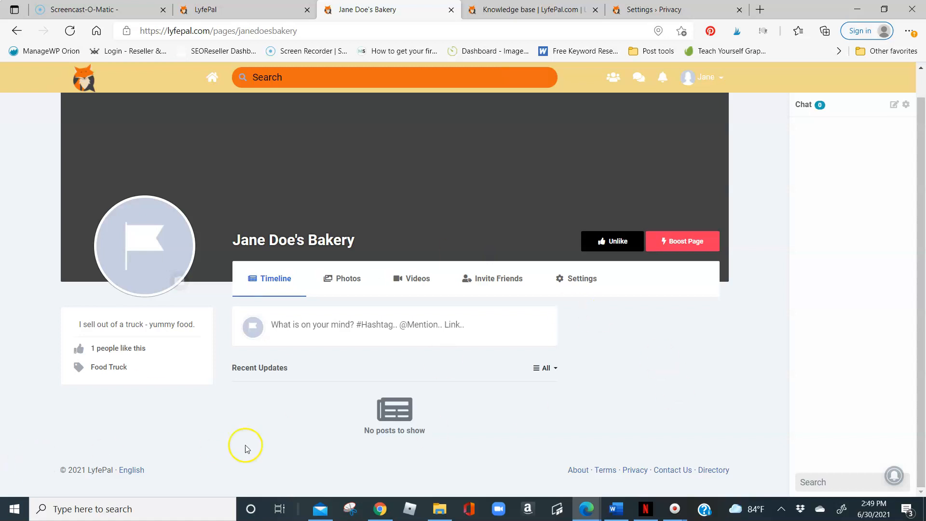
pyautogui.click(326, 309)
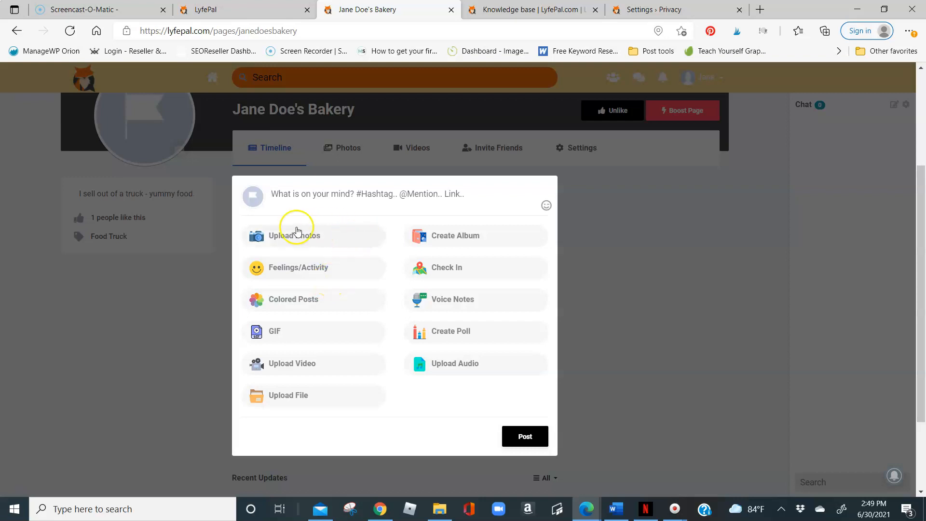
pyautogui.click(310, 332)
pyautogui.write('happy')
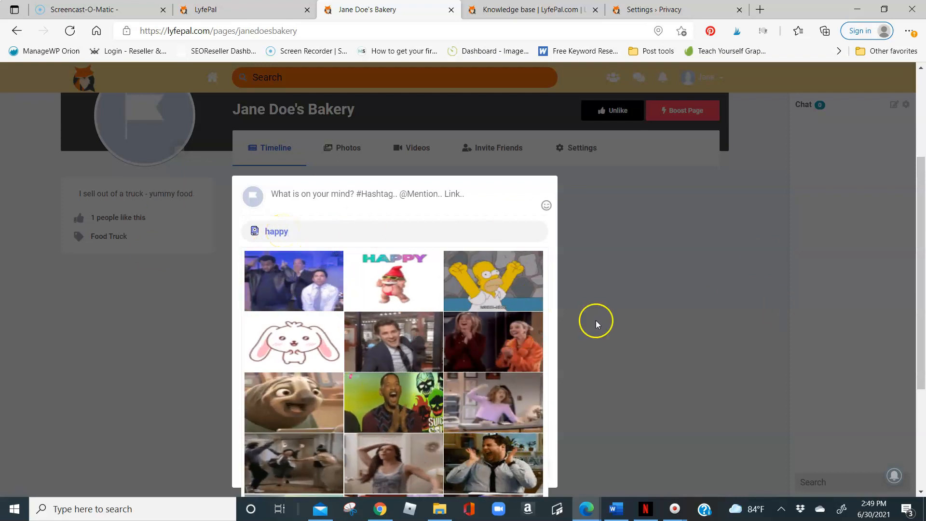
pyautogui.scroll(-3, 624, 277)
pyautogui.click(602, 242)
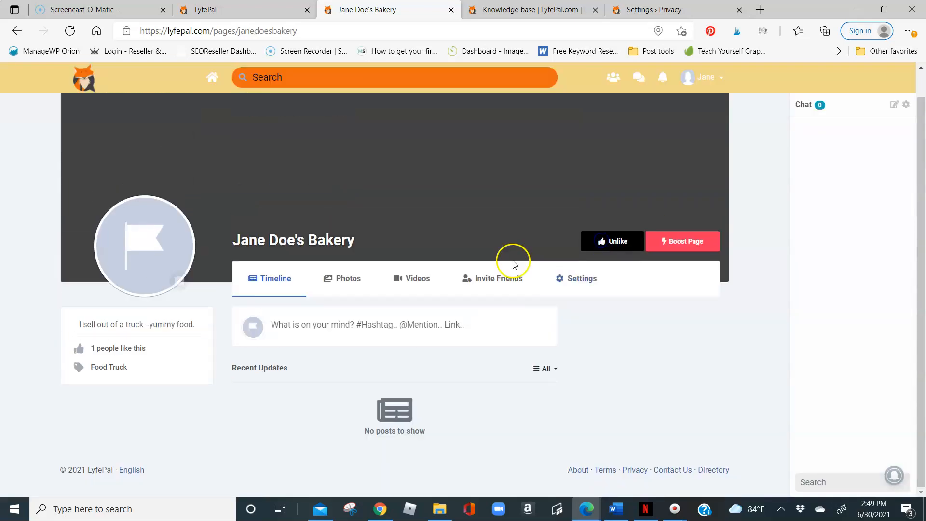
# Publish a post on the bakery page's timeline with the cheering Homer Simpson GIF from a GIF search for "happ"
pyautogui.click(321, 324)
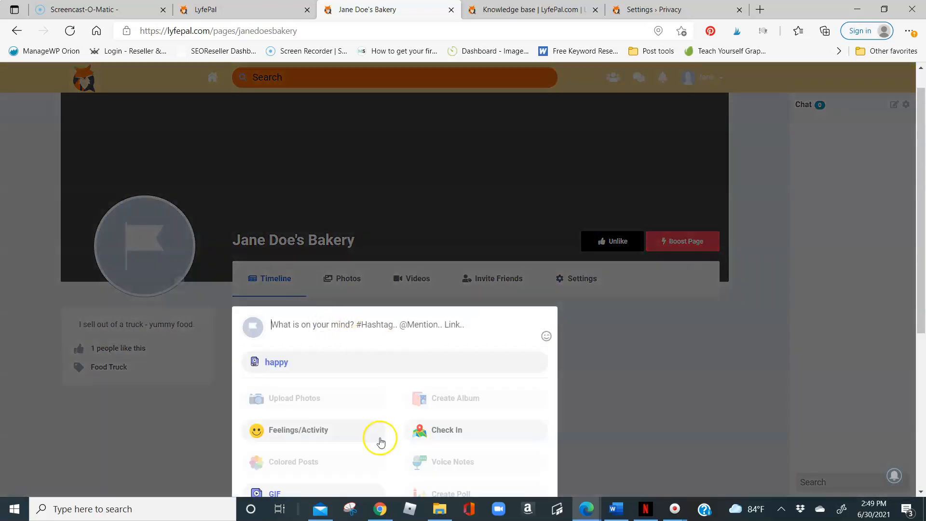
pyautogui.scroll(-4, 490, 380)
pyautogui.click(299, 301)
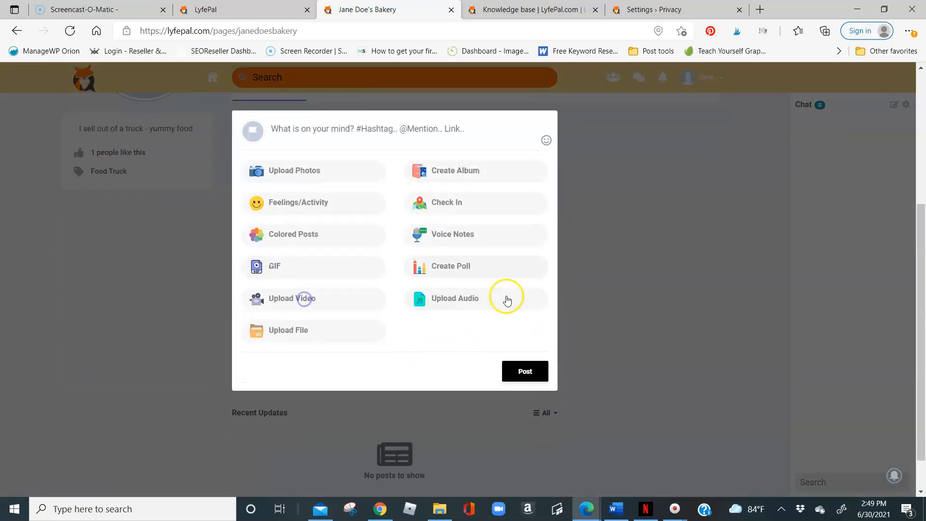
pyautogui.click(274, 268)
pyautogui.press('BackSpace')
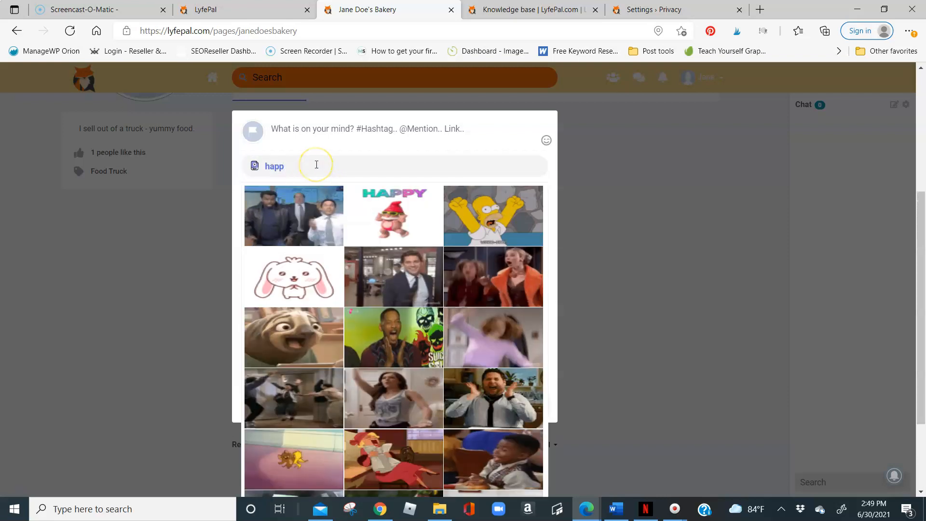
pyautogui.click(478, 203)
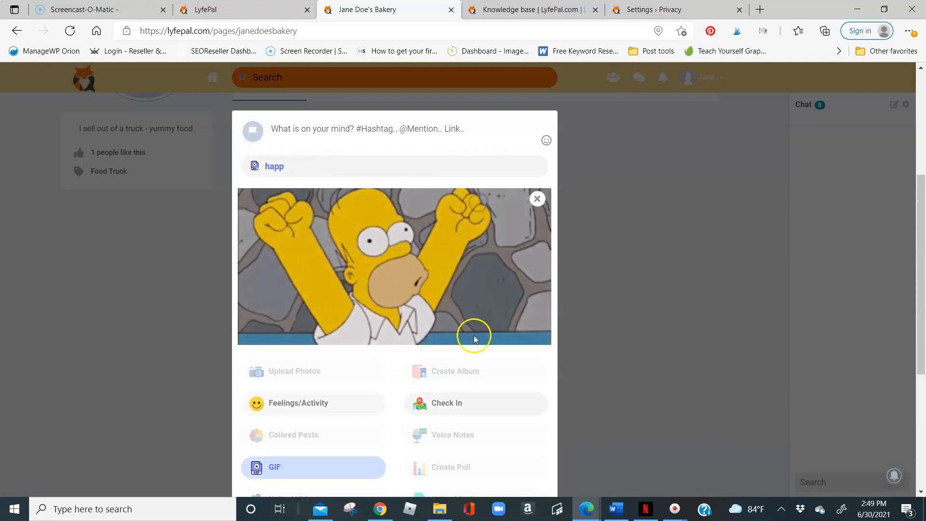
pyautogui.scroll(-4, 463, 357)
pyautogui.click(522, 370)
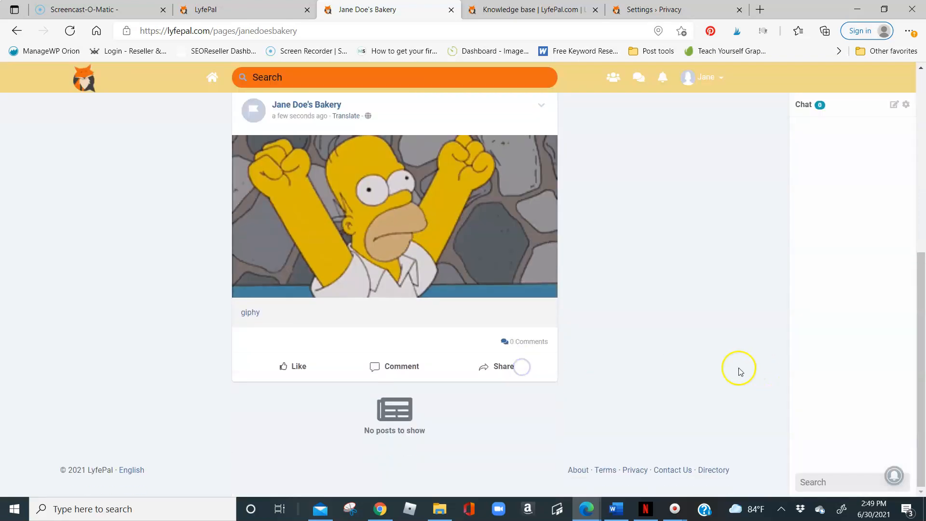
# Look through the bakery page's Invite Friends, Photos and Albums sections
pyautogui.scroll(1, 598, 369)
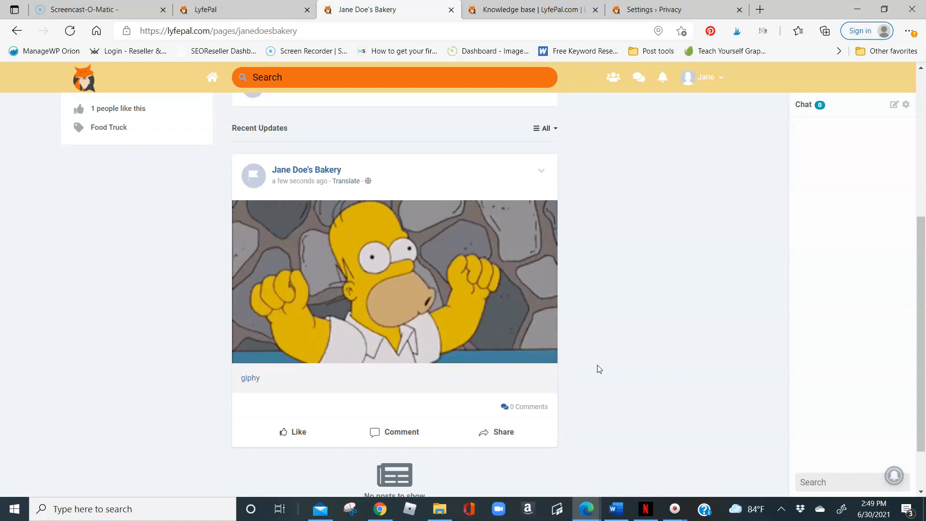
pyautogui.scroll(4, 548, 368)
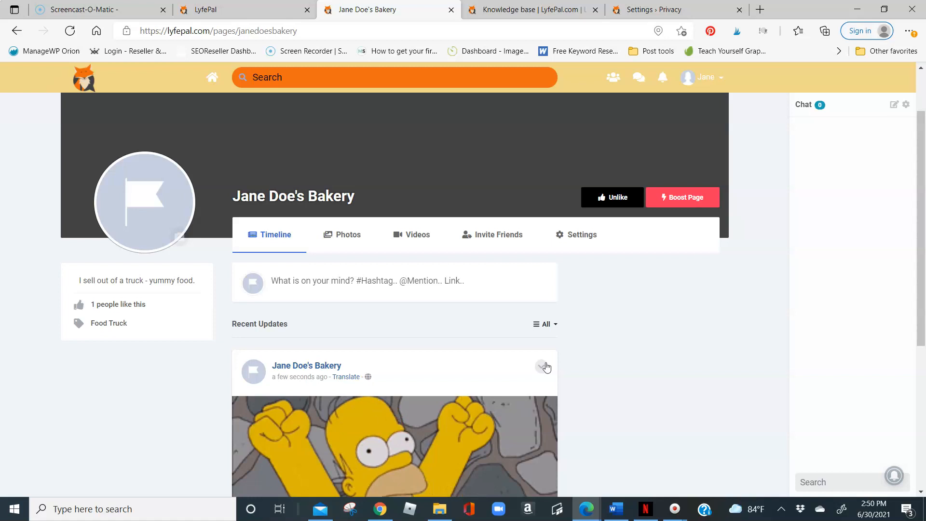
pyautogui.click(520, 247)
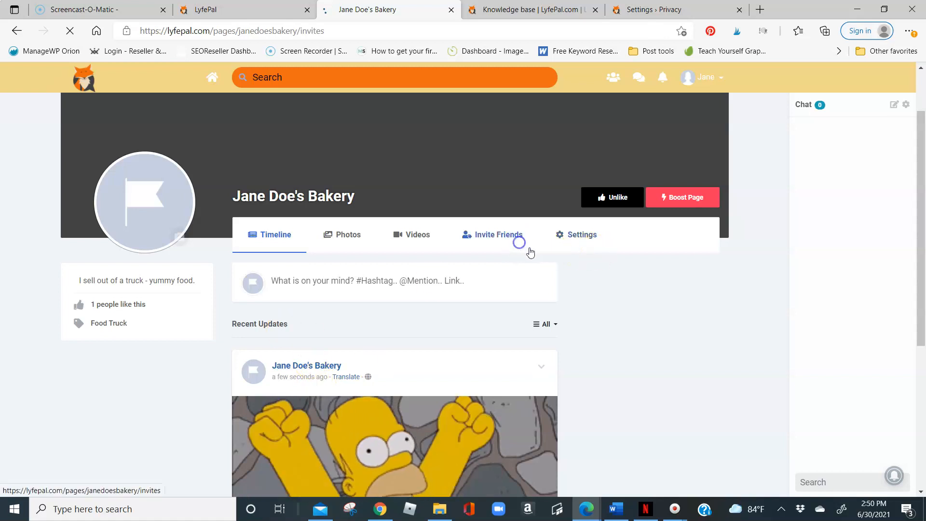
pyautogui.click(427, 319)
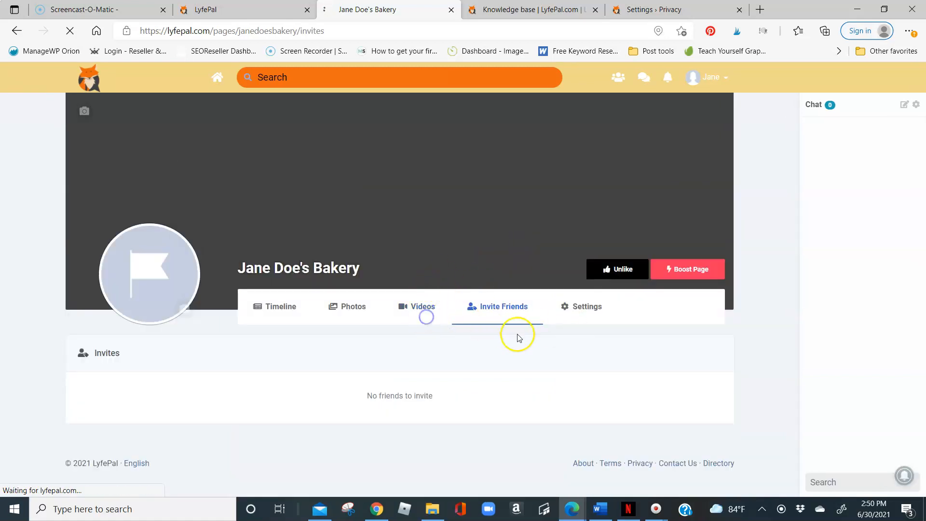
pyautogui.click(353, 313)
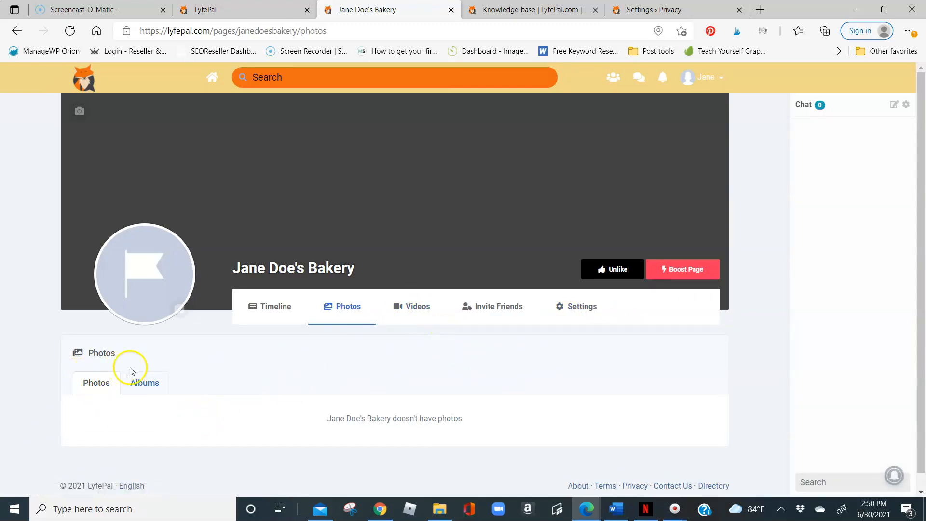
pyautogui.click(151, 378)
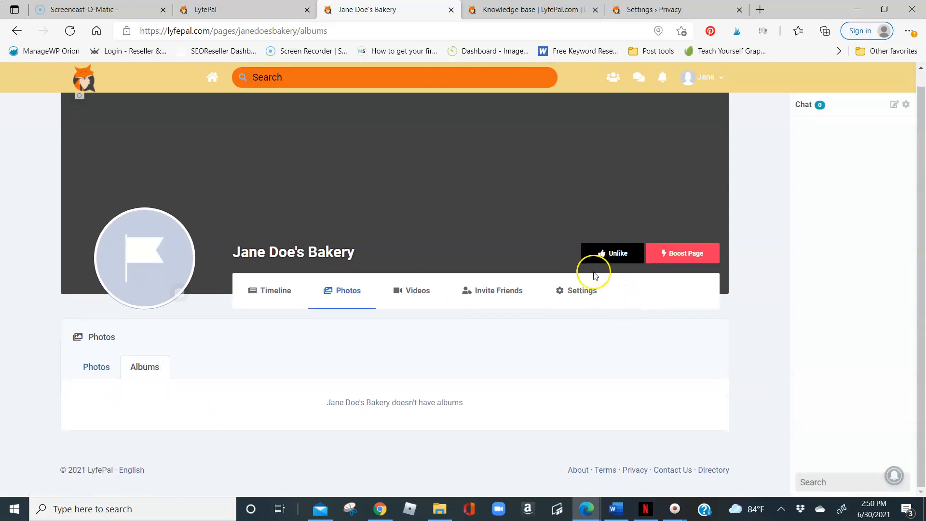
# Review the bakery page's general settings, including its web address, and open its Page Information
pyautogui.moveTo(594, 273); pyautogui.dragTo(593, 289)
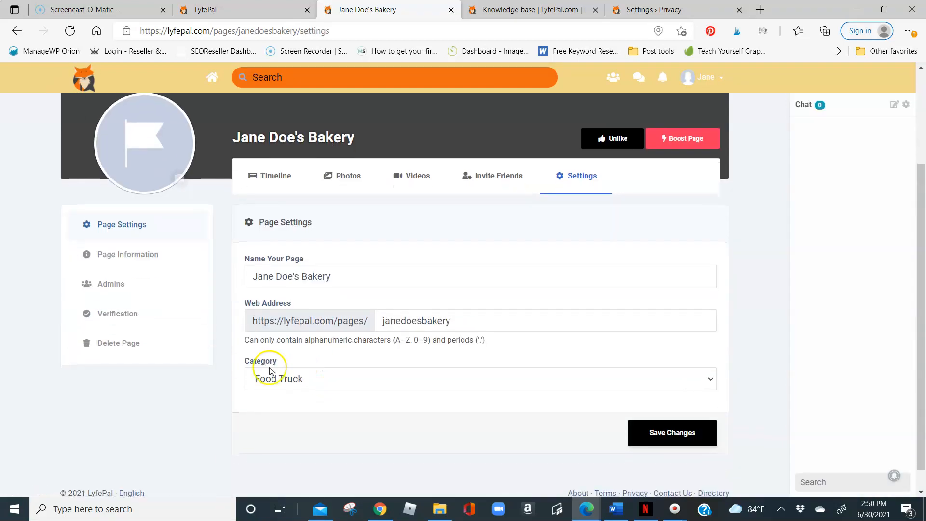
pyautogui.moveTo(396, 320); pyautogui.dragTo(469, 313)
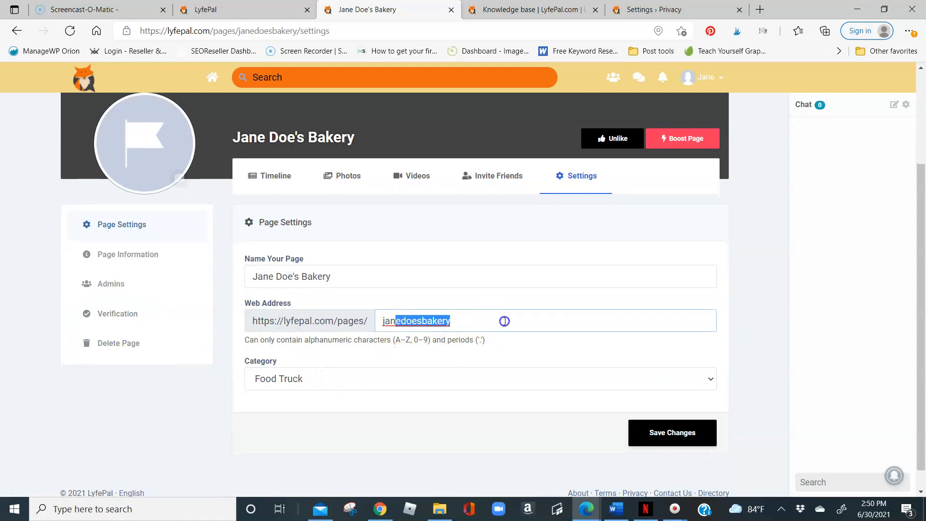
pyautogui.click(498, 320)
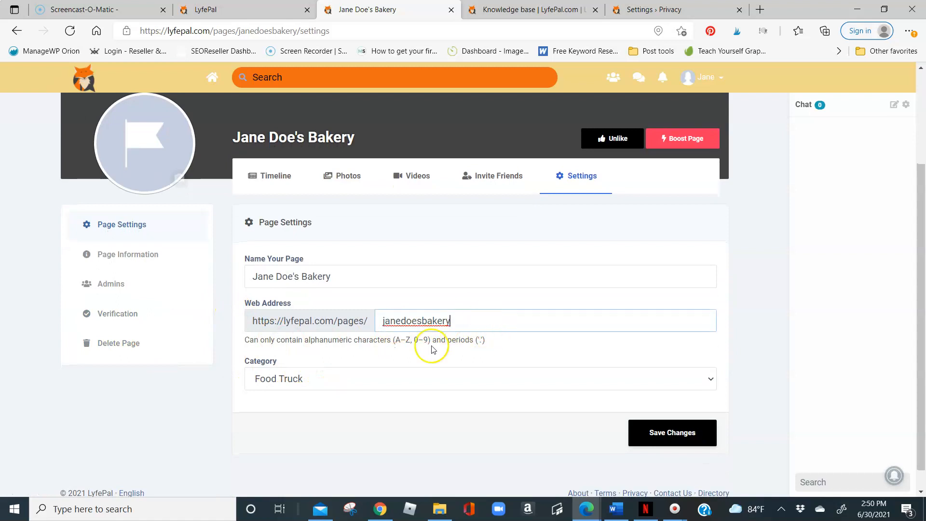
pyautogui.click(123, 249)
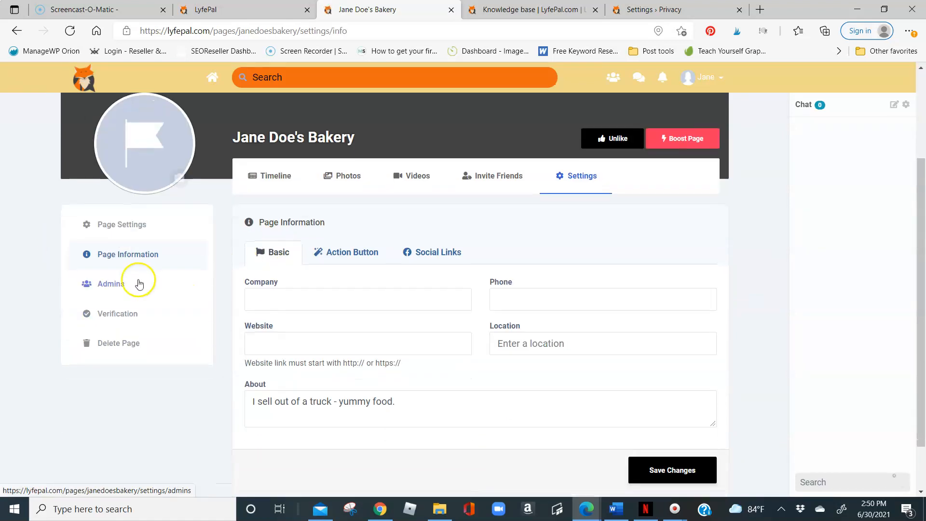
pyautogui.click(363, 260)
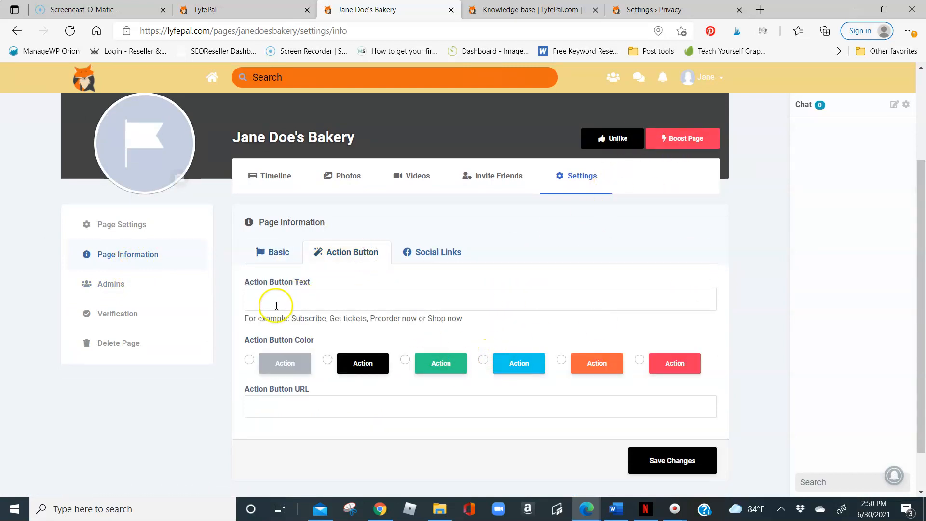
pyautogui.click(373, 299)
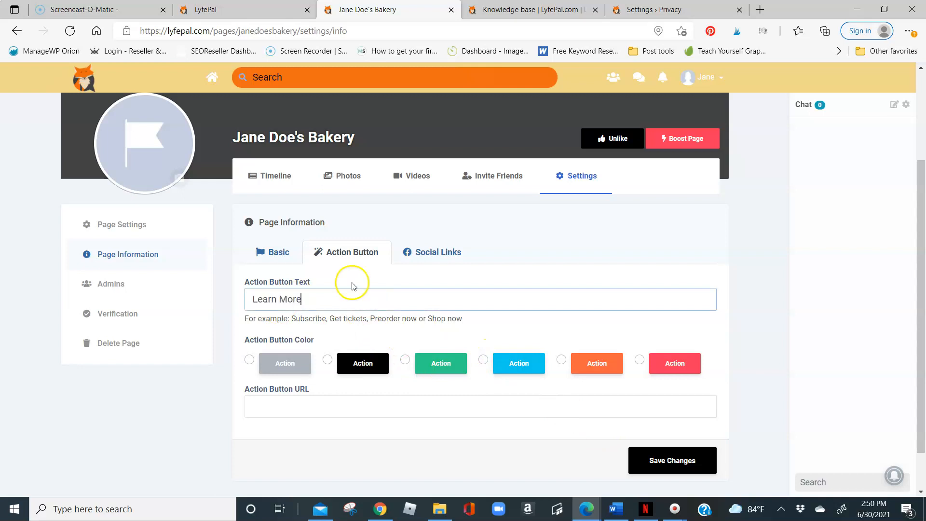
pyautogui.click(483, 359)
pyautogui.click(469, 411)
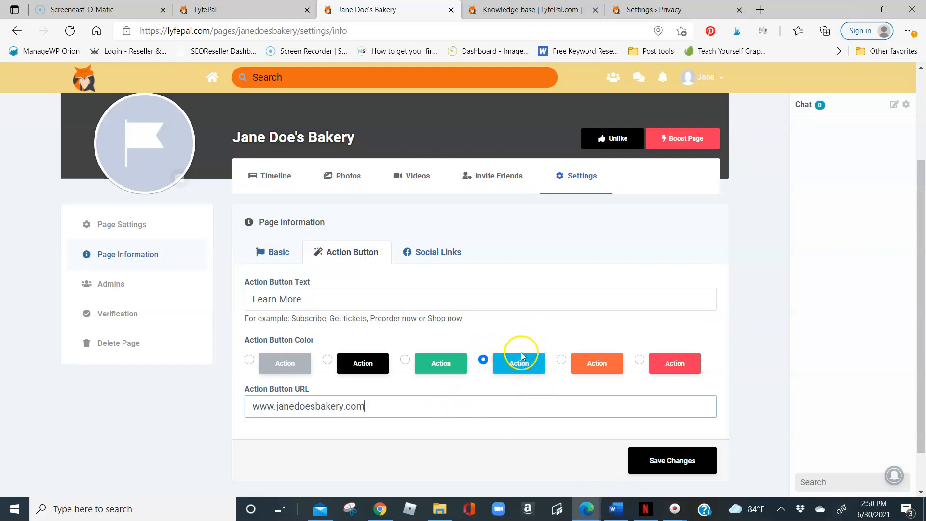
pyautogui.click(687, 459)
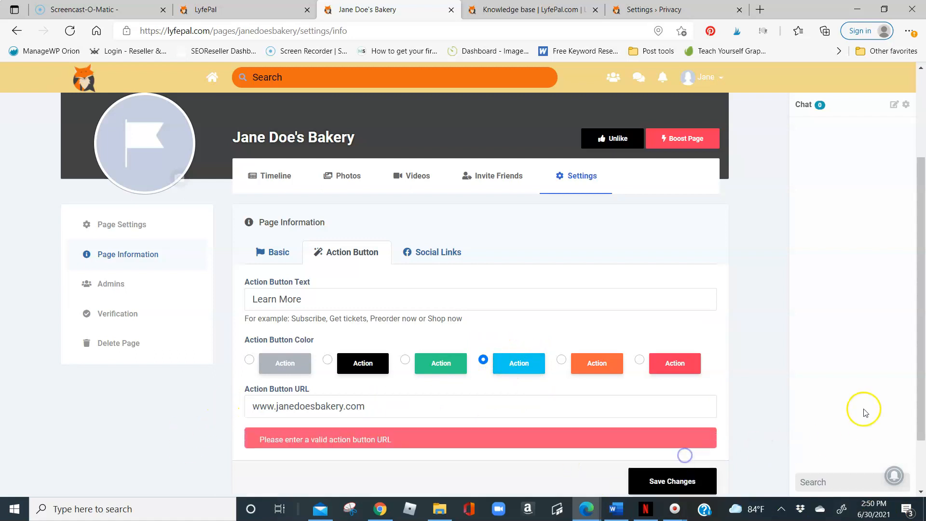
pyautogui.click(255, 408)
pyautogui.write('https://')
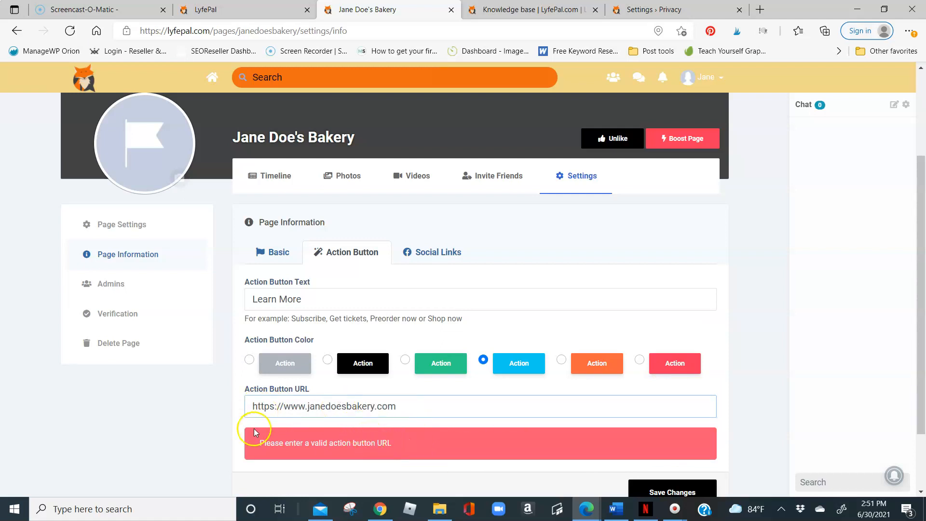
pyautogui.scroll(-2, 750, 367)
pyautogui.click(684, 411)
# Test the page's Learn More button and close the browser tab it opens
pyautogui.scroll(-2, 555, 364)
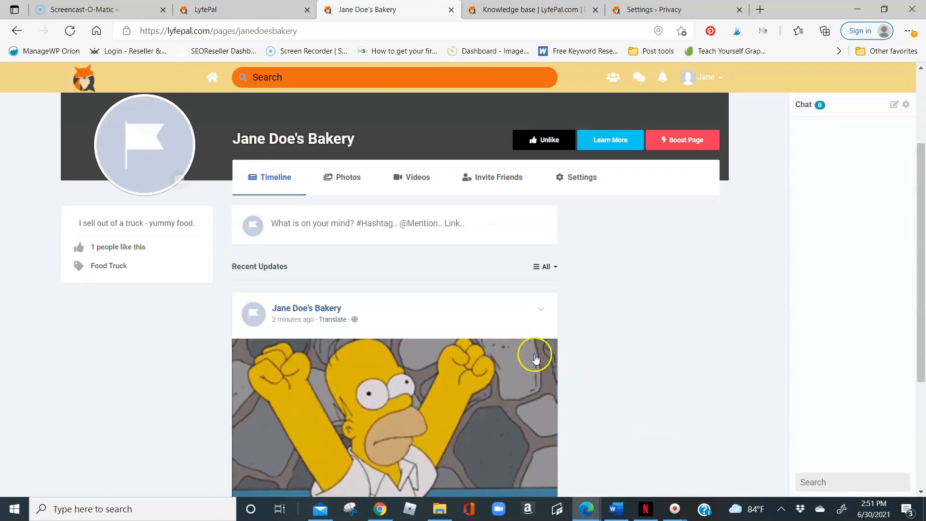
pyautogui.scroll(2, 622, 147)
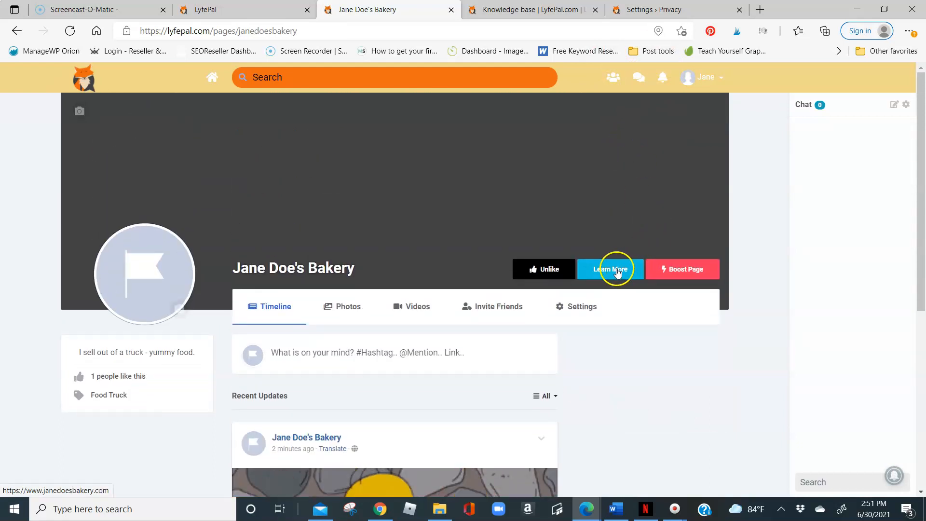
pyautogui.click(621, 271)
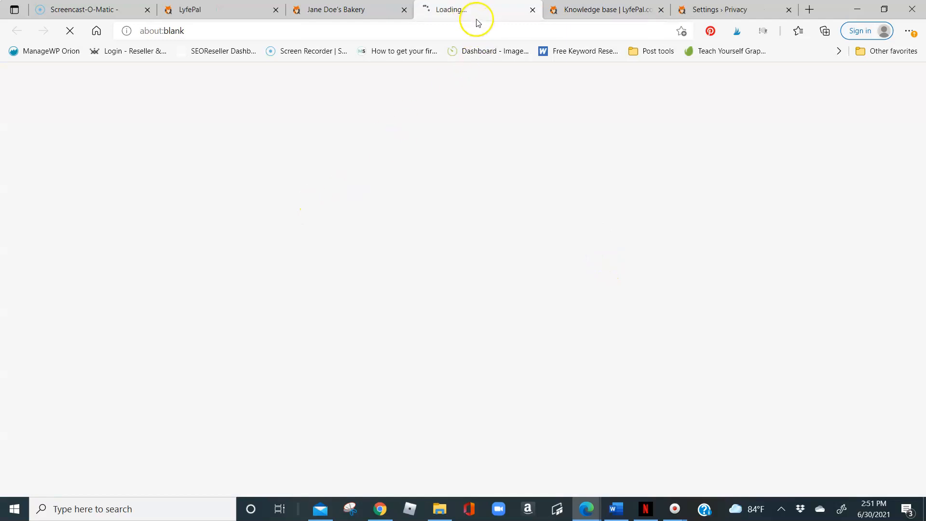
pyautogui.click(532, 10)
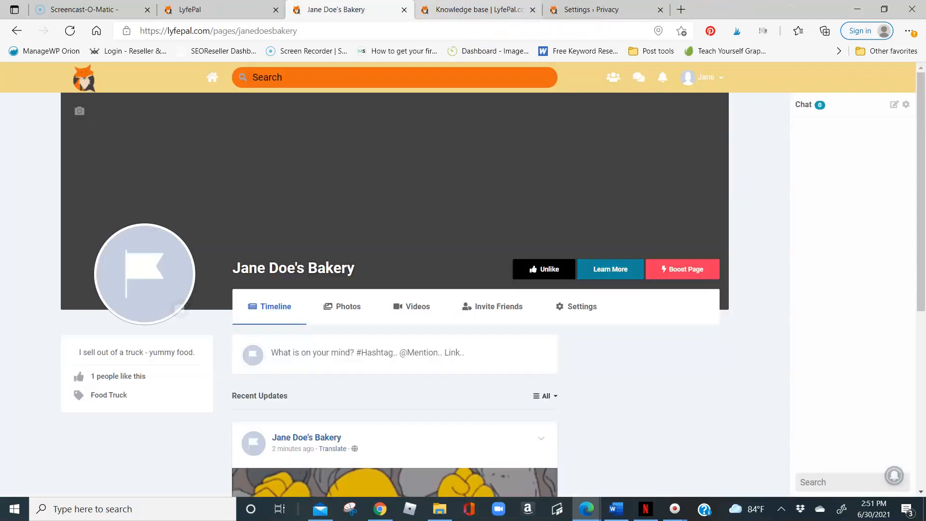
# Start uploading a cover photo for the bakery page and browse the Downloads folder for an image
pyautogui.scroll(-2, 513, 358)
pyautogui.scroll(3, 676, 251)
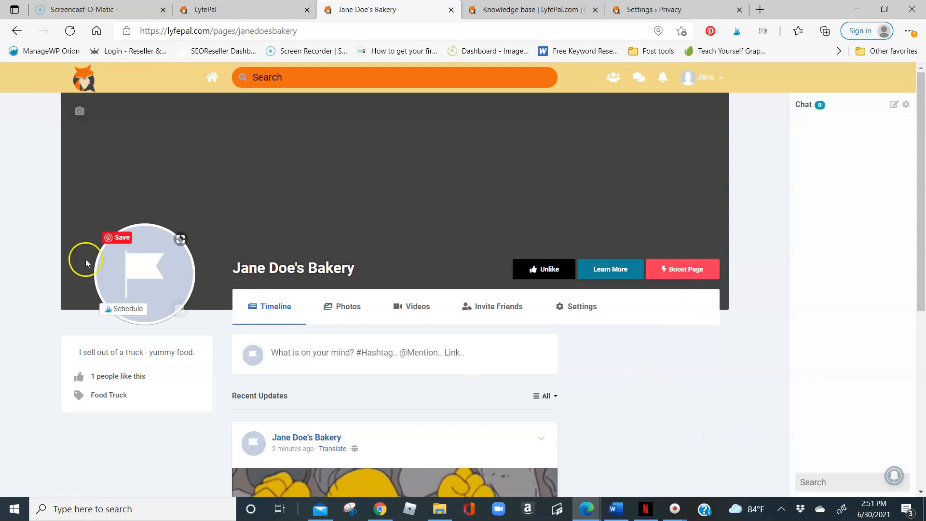
pyautogui.click(80, 111)
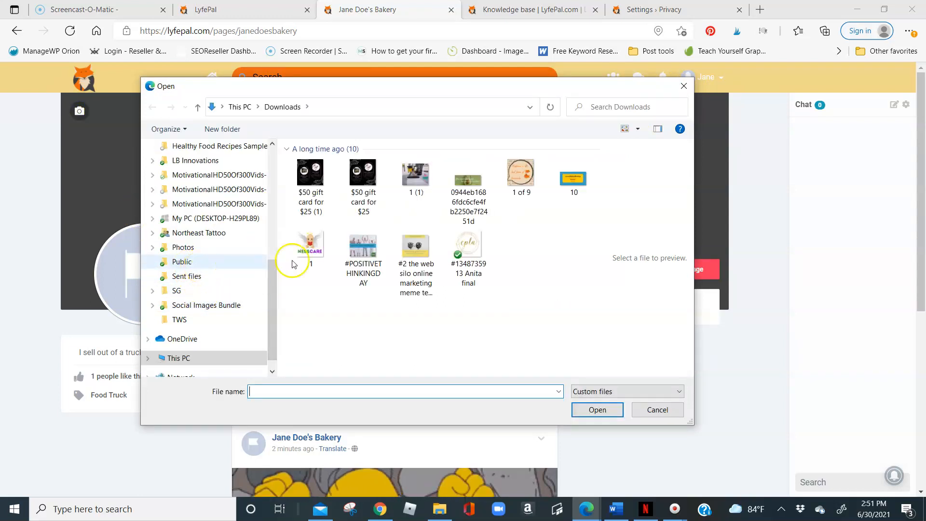
pyautogui.scroll(-5, 530, 270)
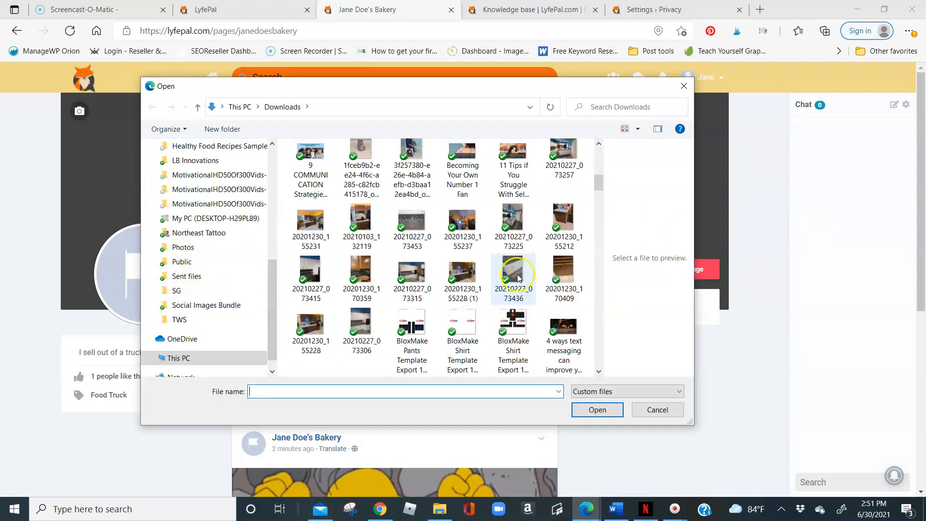
pyautogui.scroll(5, 517, 274)
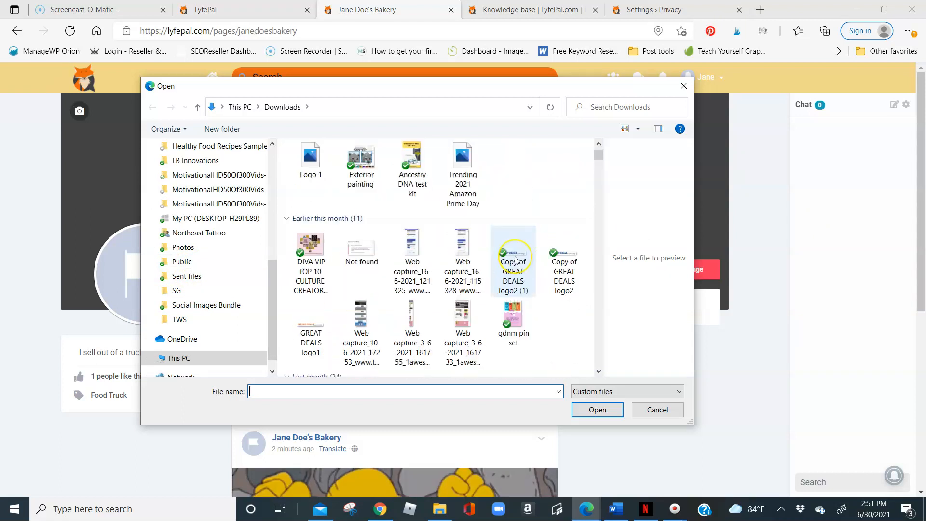
pyautogui.scroll(1, 515, 260)
pyautogui.scroll(-2, 511, 252)
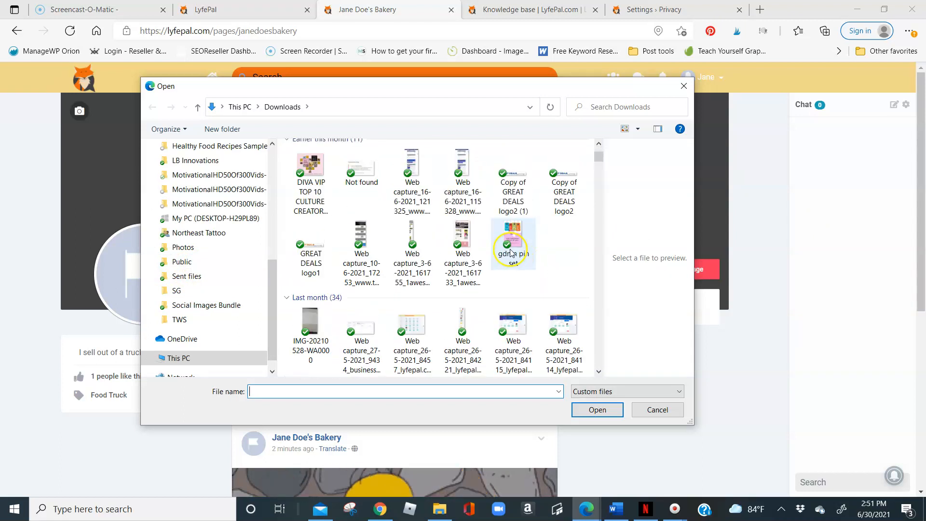
pyautogui.scroll(-5, 511, 252)
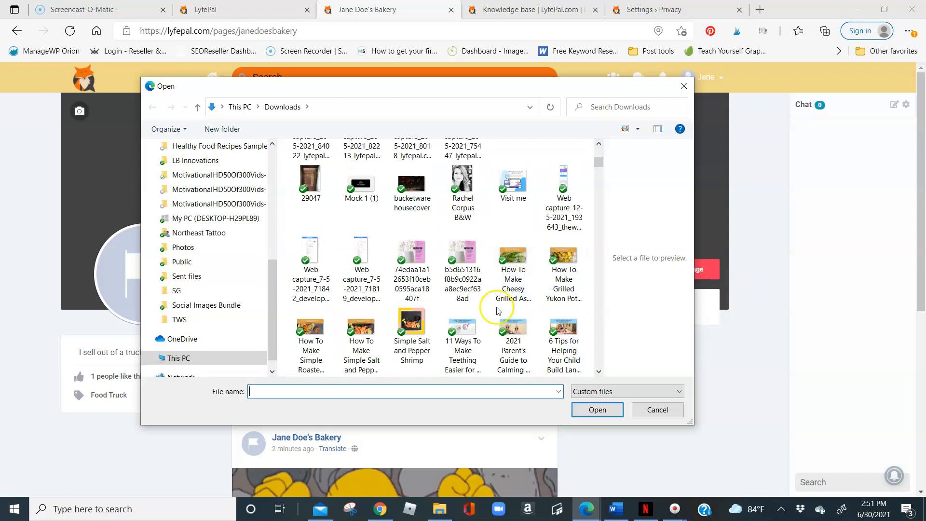
pyautogui.scroll(-3, 514, 270)
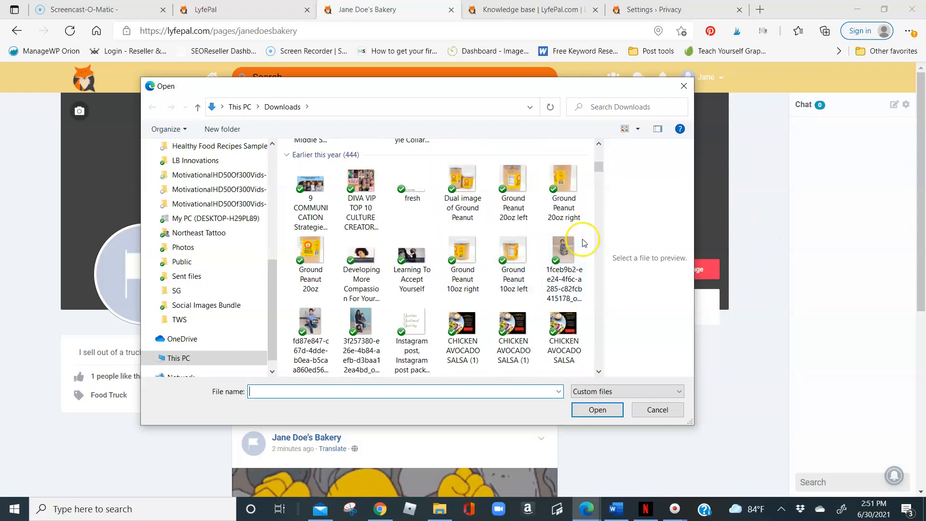
# Try to upload the solid-green-background image from the Pictures folder as the page's cover photo
pyautogui.scroll(1, 201, 264)
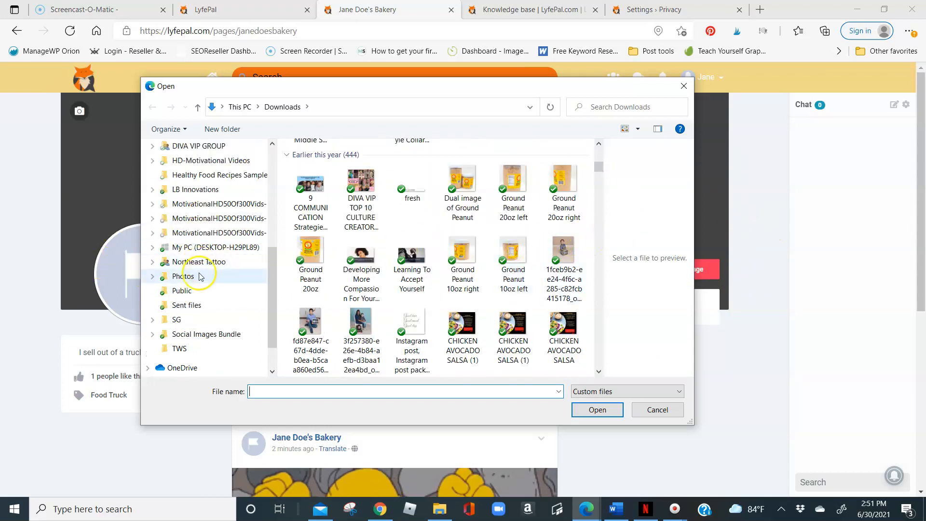
pyautogui.scroll(3, 310, 207)
pyautogui.scroll(3, 234, 234)
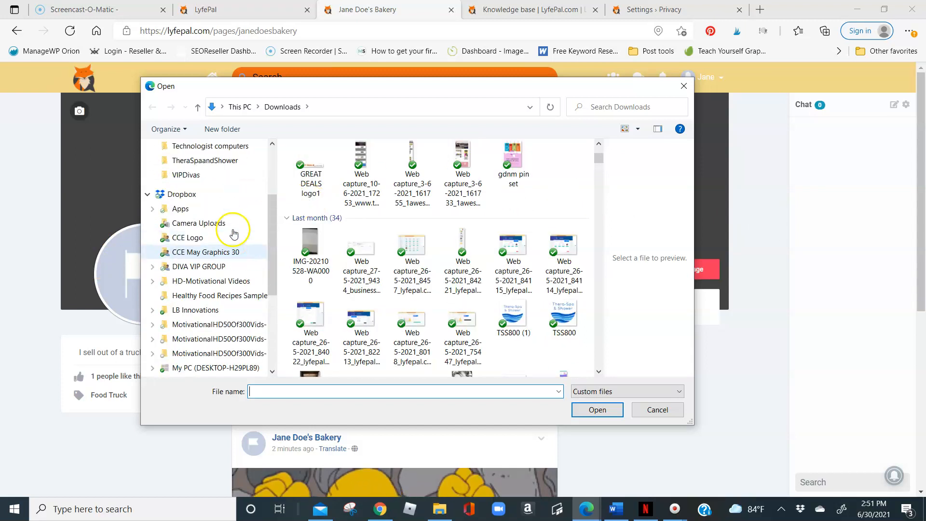
pyautogui.scroll(3, 234, 234)
pyautogui.click(187, 228)
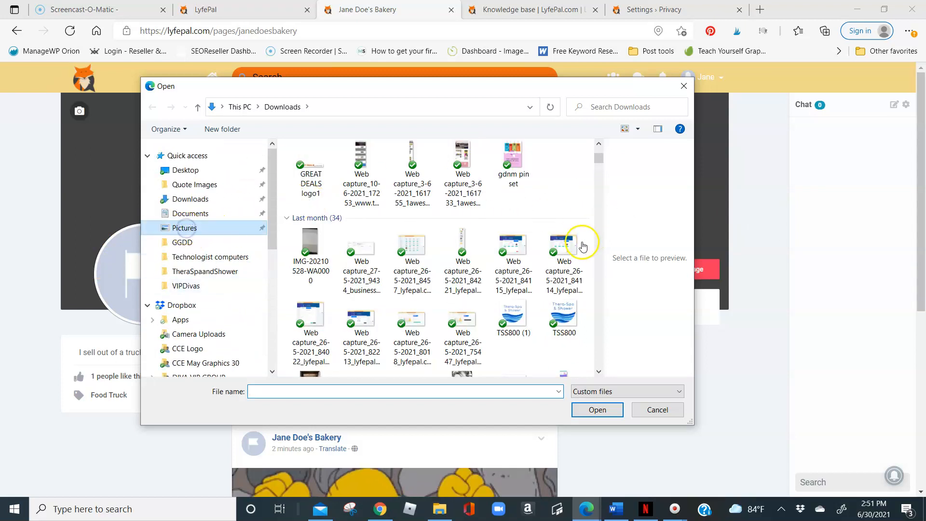
pyautogui.scroll(-5, 531, 244)
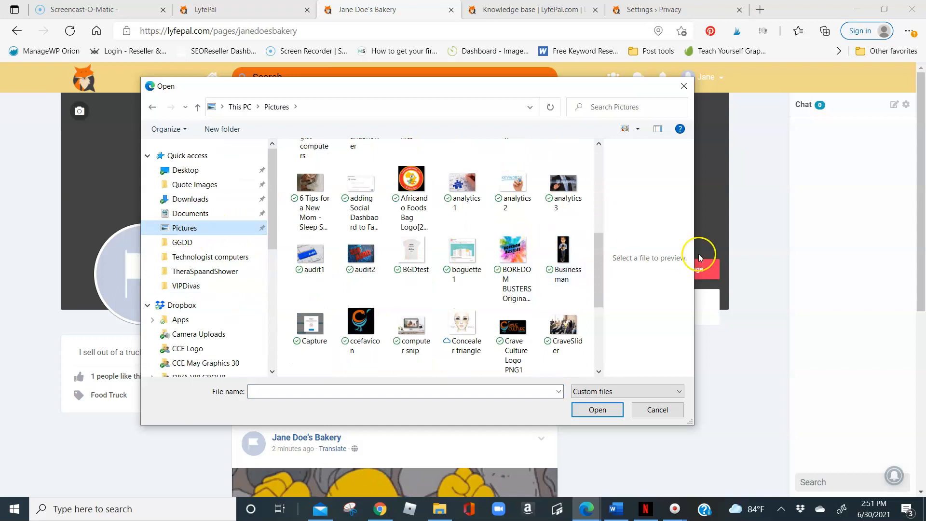
pyautogui.scroll(-10, 541, 233)
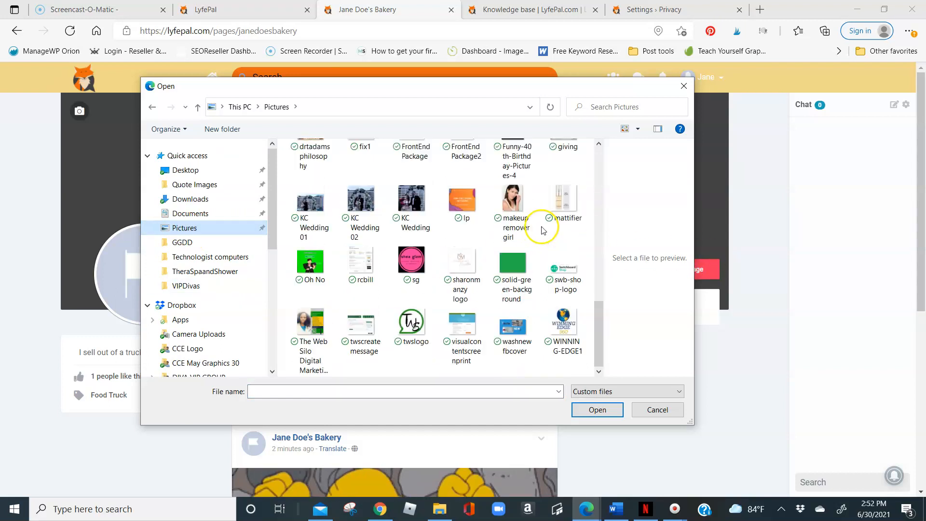
pyautogui.click(523, 271)
pyautogui.click(591, 408)
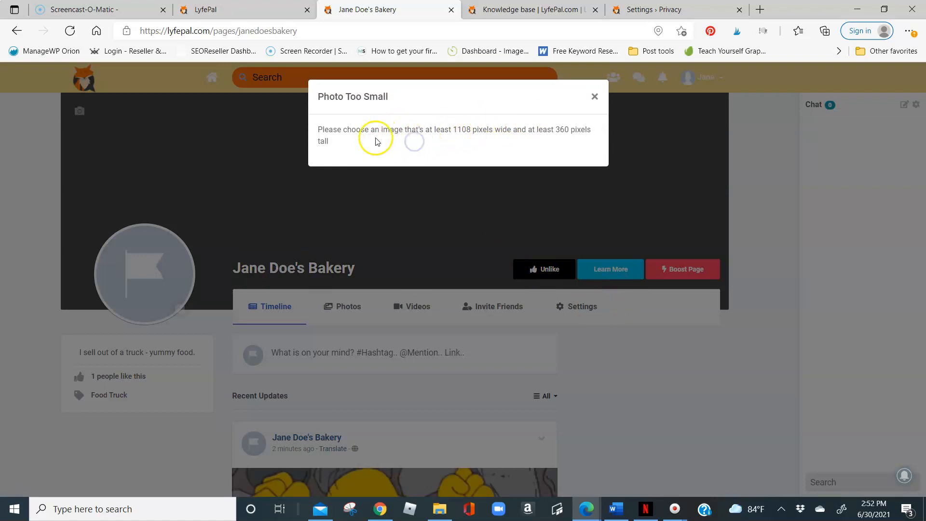
# Read the minimum width and height required for a cover photo and dismiss the message
pyautogui.moveTo(467, 127); pyautogui.dragTo(541, 126)
pyautogui.click(558, 128)
pyautogui.click(586, 146)
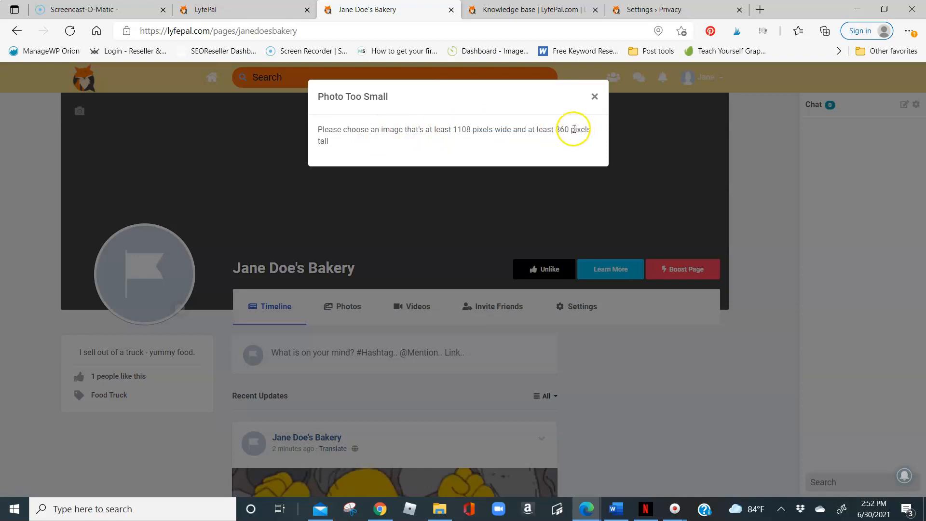
pyautogui.click(595, 97)
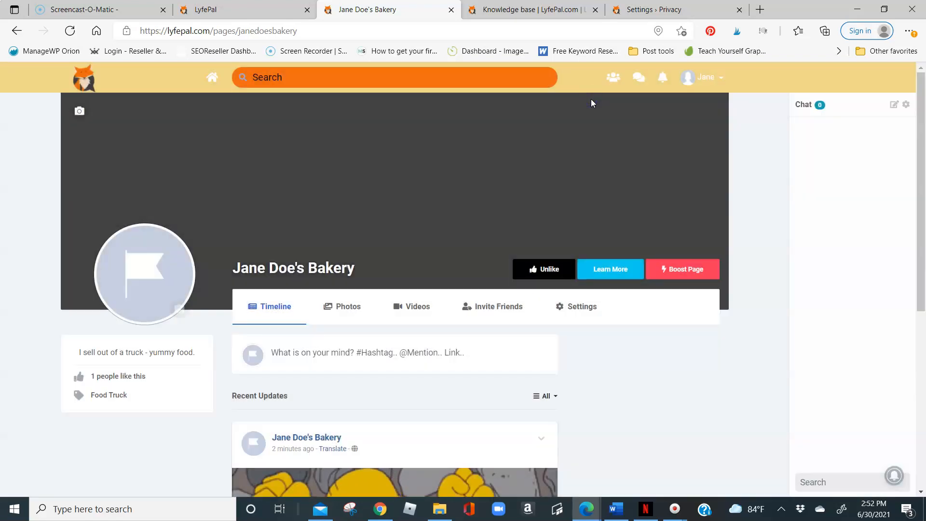
# Upload the Concealer triangle image from the Pictures folder as the page's profile picture, adjust its crop and save it
pyautogui.click(179, 310)
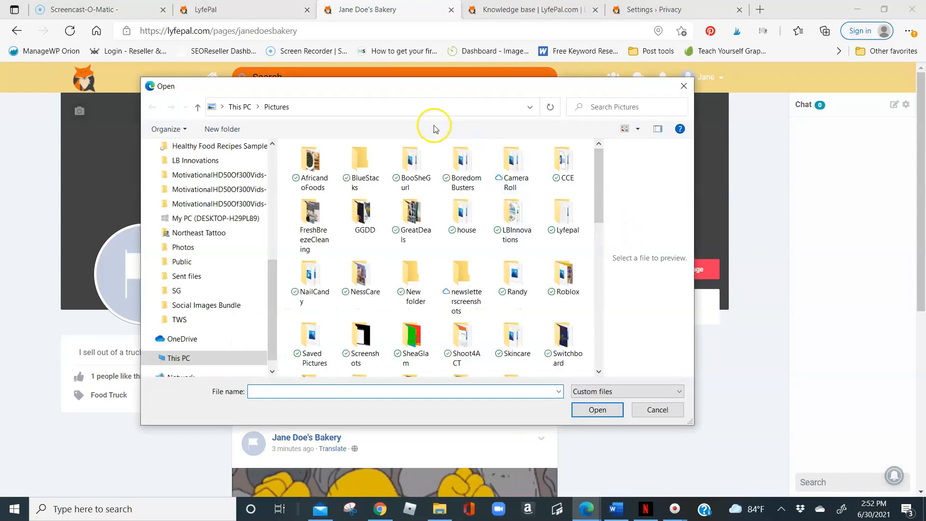
pyautogui.scroll(-2, 506, 268)
pyautogui.scroll(-3, 503, 273)
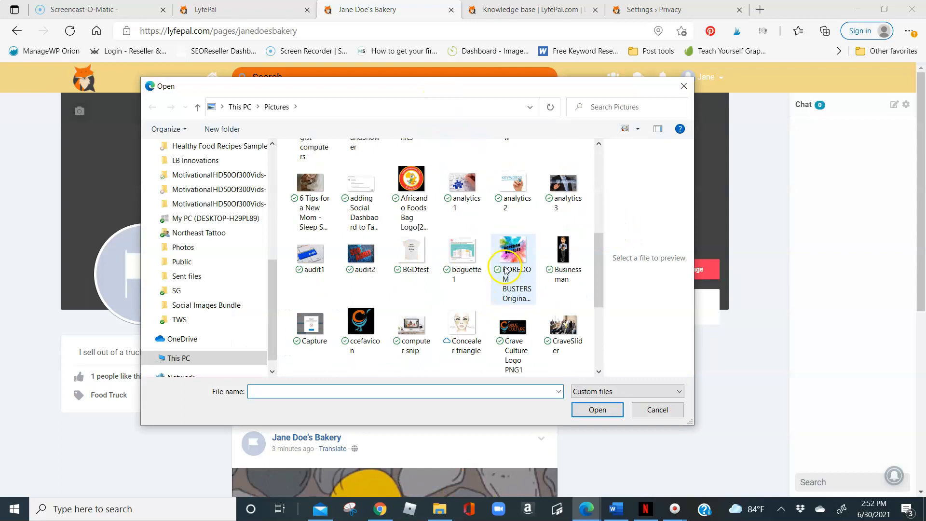
pyautogui.click(359, 326)
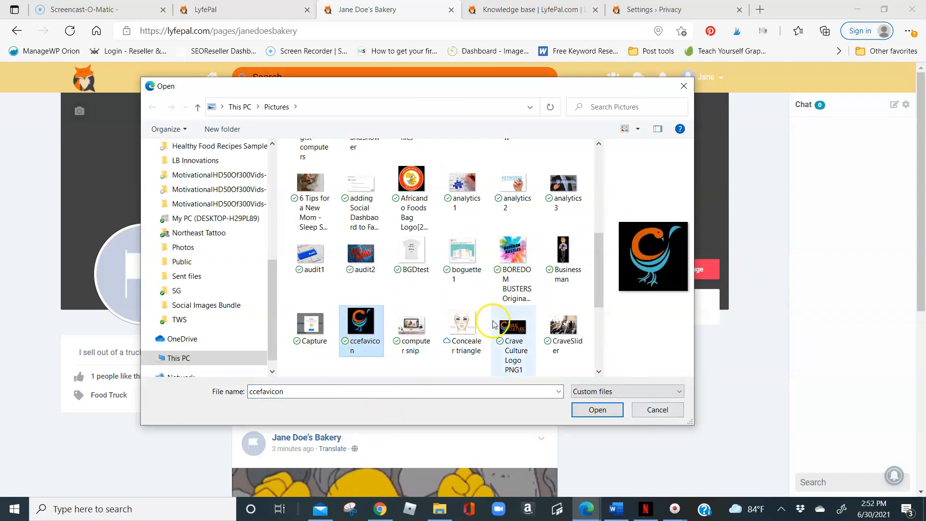
pyautogui.click(463, 324)
pyautogui.click(594, 410)
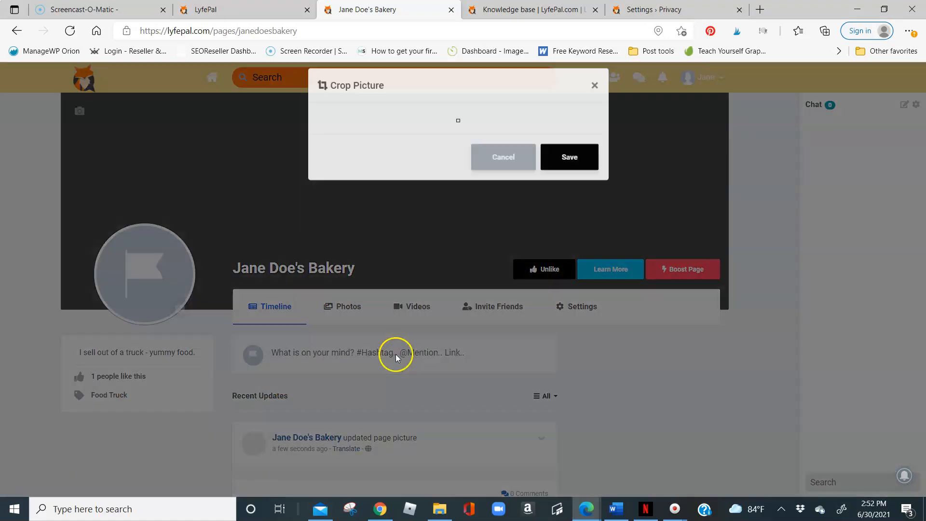
pyautogui.moveTo(426, 259)
pyautogui.mouseDown()
pyautogui.moveTo(428, 266)
pyautogui.moveTo(432, 250)
pyautogui.moveTo(372, 198)
pyautogui.moveTo(491, 291)
pyautogui.moveTo(375, 262)
pyautogui.moveTo(456, 261)
pyautogui.moveTo(421, 270)
pyautogui.mouseUp()
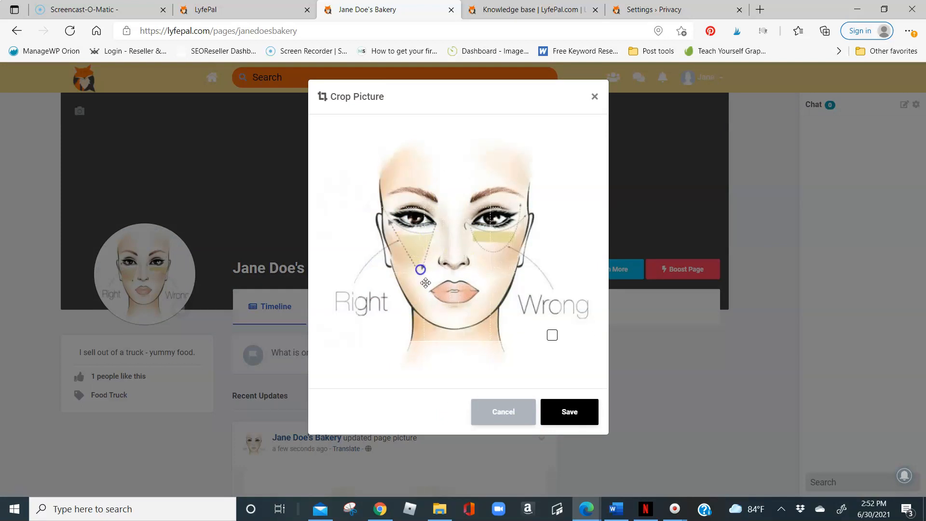
pyautogui.moveTo(456, 221); pyautogui.dragTo(428, 223)
pyautogui.click(562, 404)
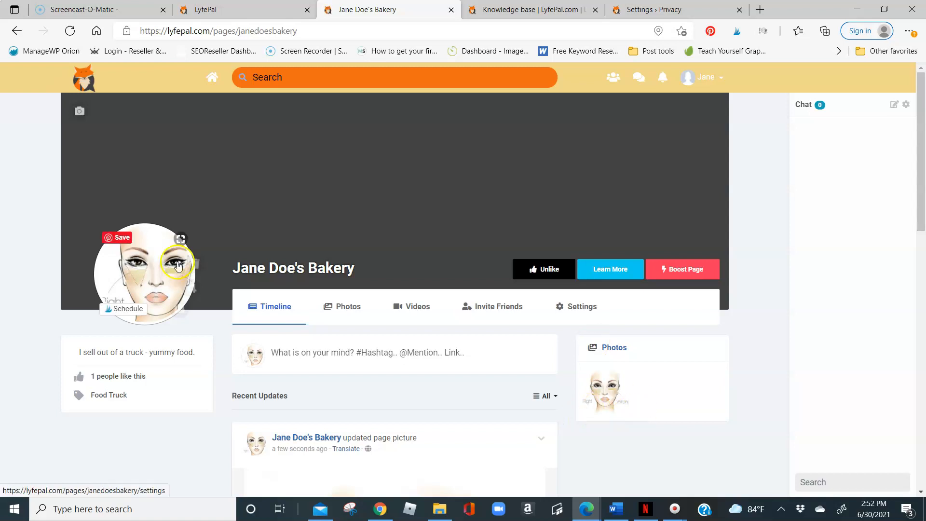
# View the profile picture at full size, then recrop it to centre the face and save the crop
pyautogui.click(141, 289)
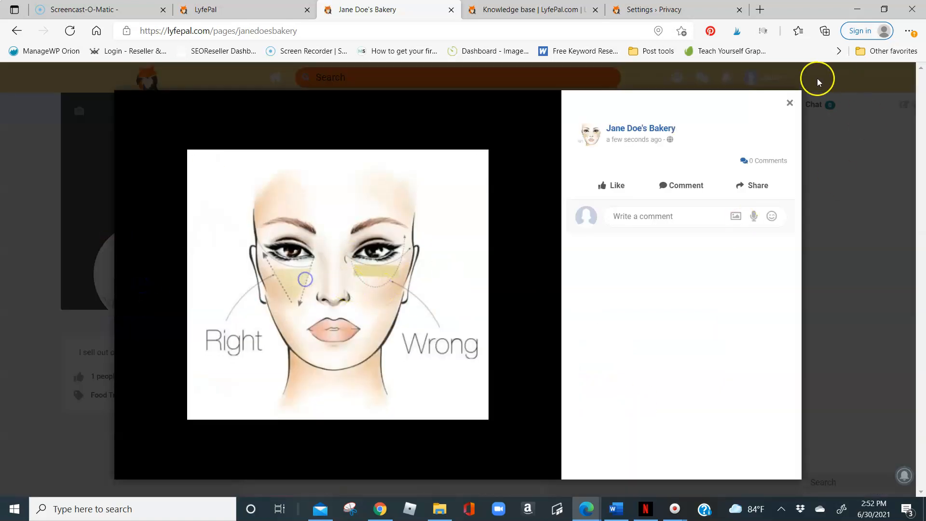
pyautogui.click(788, 104)
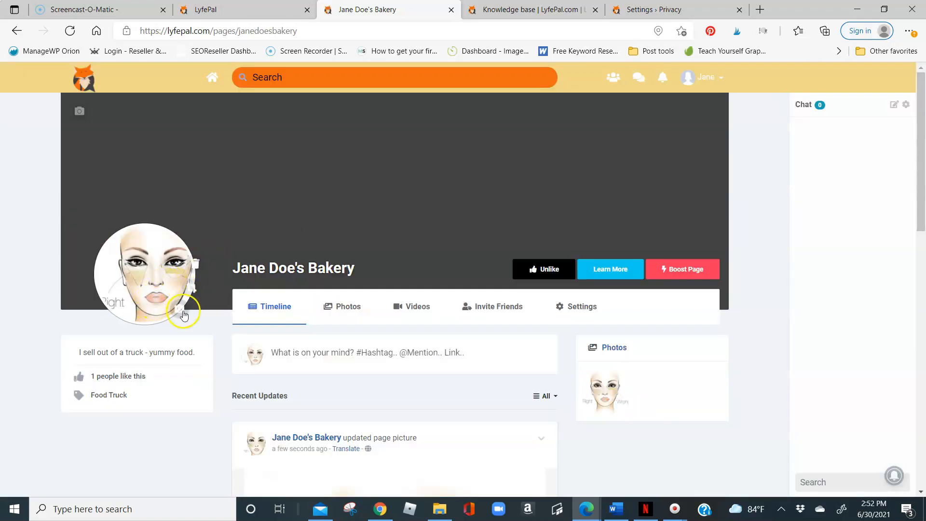
pyautogui.click(192, 290)
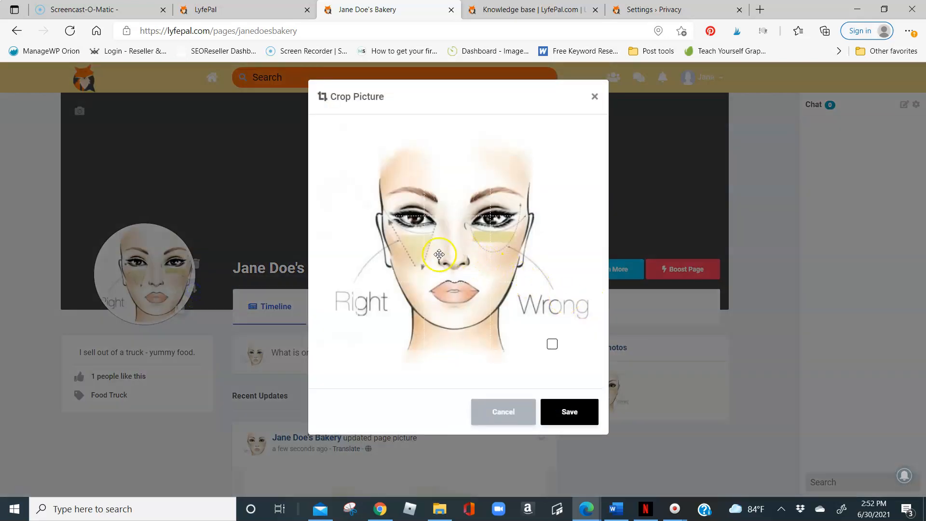
pyautogui.click(581, 411)
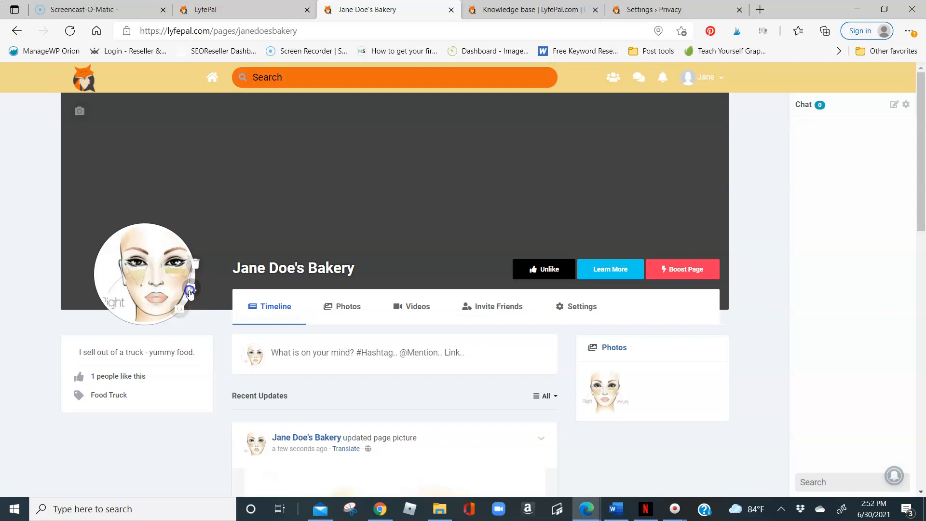
pyautogui.click(190, 291)
pyautogui.moveTo(442, 270)
pyautogui.mouseDown()
pyautogui.moveTo(428, 273)
pyautogui.moveTo(438, 278)
pyautogui.mouseUp()
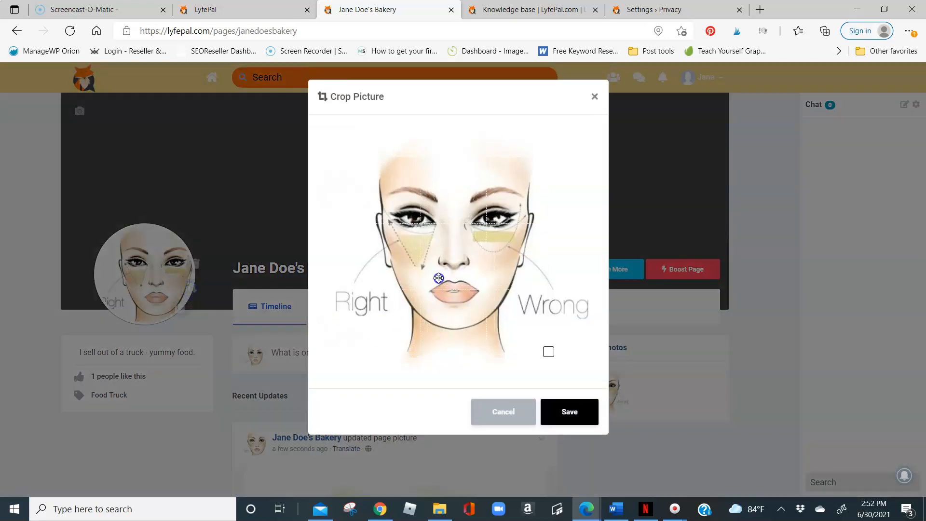
pyautogui.click(568, 411)
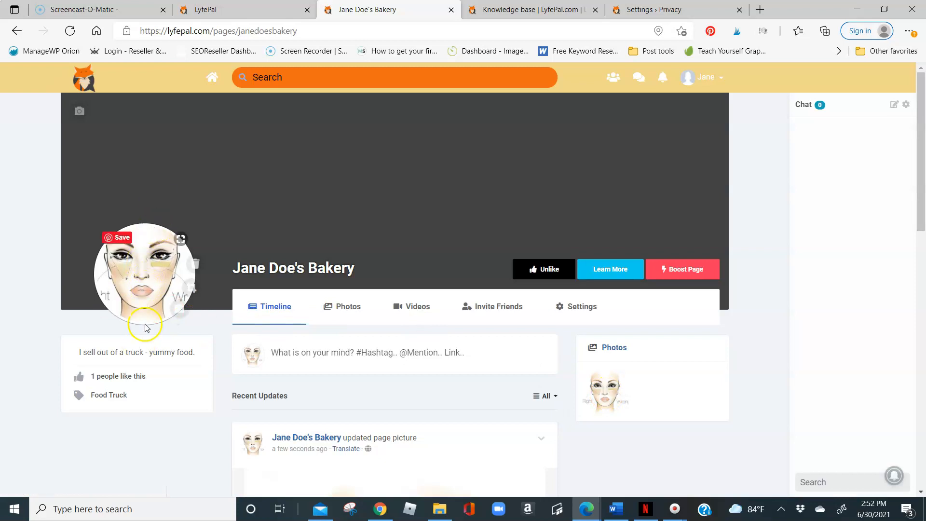
# Examine the timeline post about the updated page picture
pyautogui.scroll(-7, 359, 287)
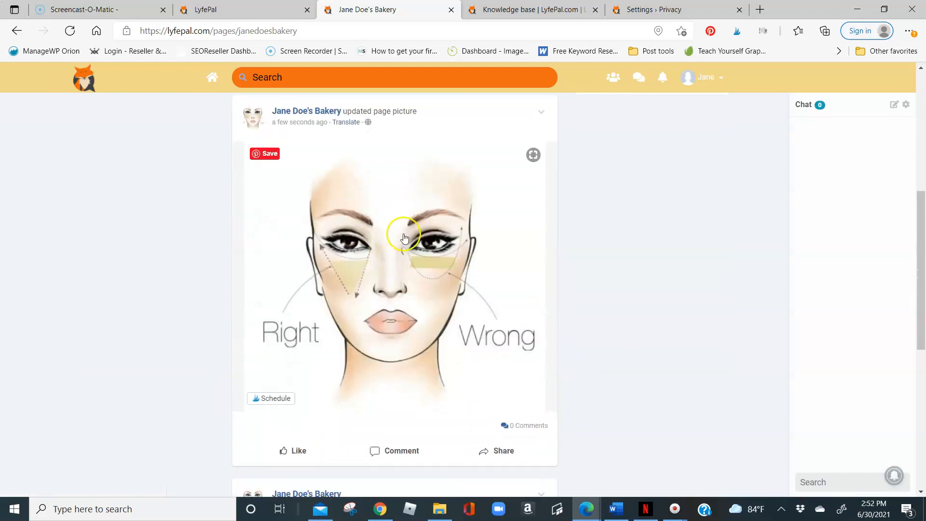
pyautogui.scroll(-1, 406, 225)
pyautogui.scroll(3, 406, 224)
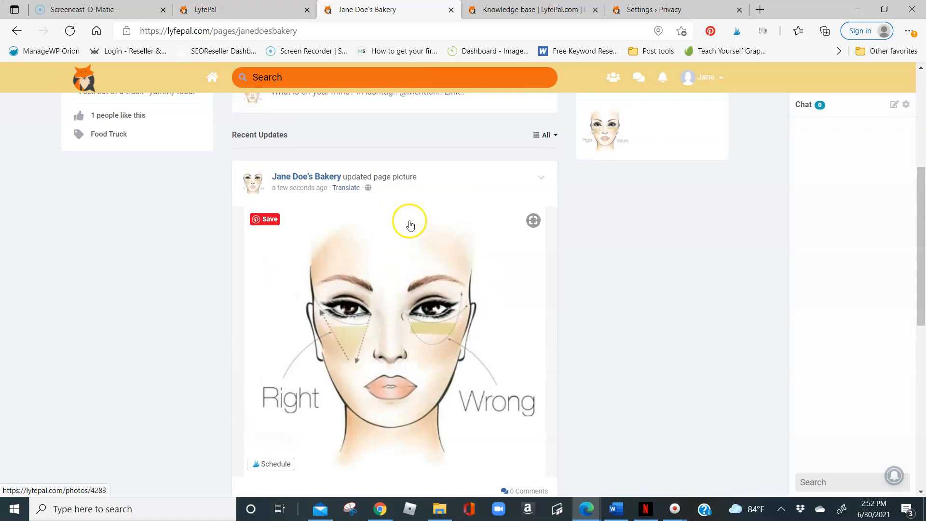
pyautogui.scroll(3, 405, 225)
pyautogui.scroll(3, 404, 225)
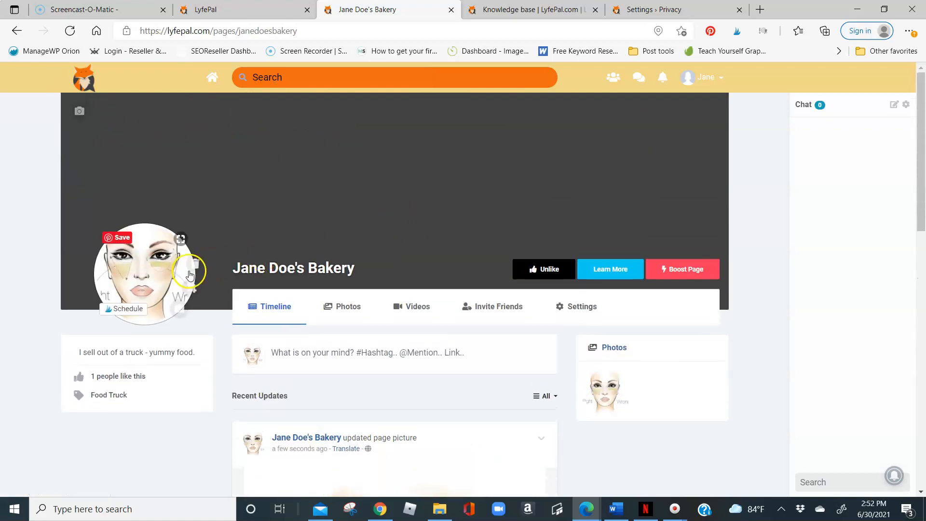
# Open the profile picture's file selection, cancel it, and delete the page's profile picture
pyautogui.click(179, 315)
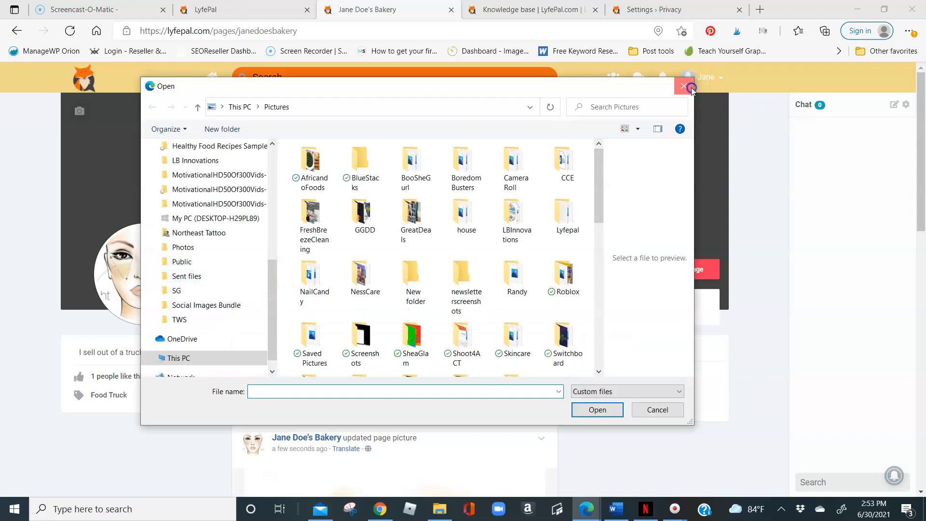
pyautogui.click(690, 87)
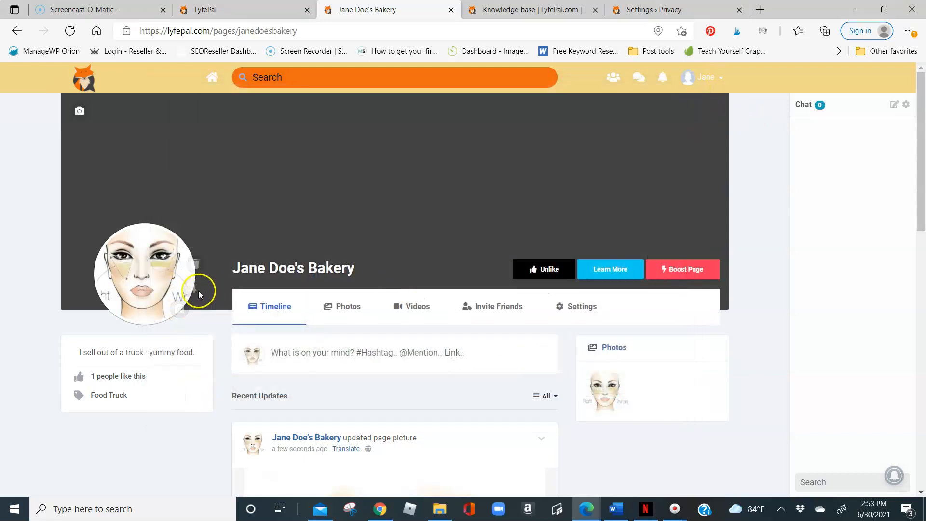
pyautogui.click(195, 263)
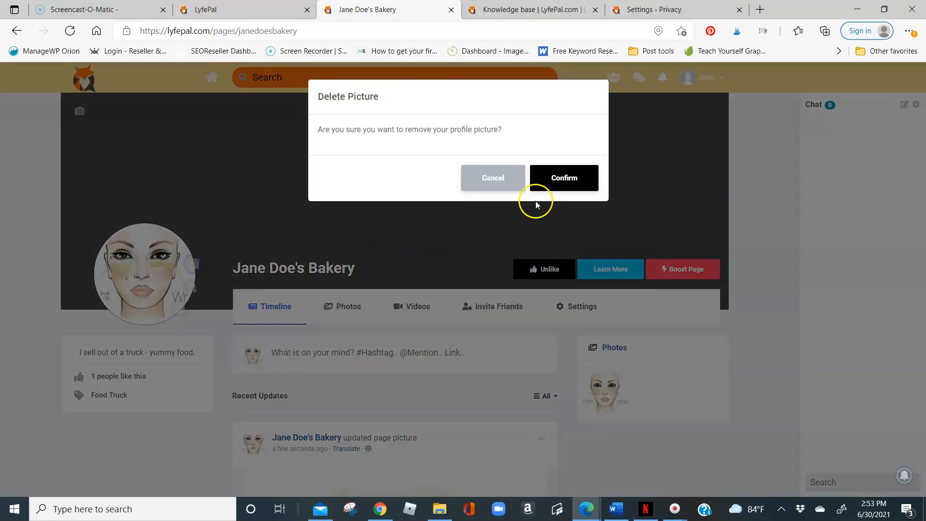
pyautogui.click(564, 179)
# Review the available options for the updated page picture post on the timeline without choosing one
pyautogui.scroll(-2, 594, 270)
pyautogui.scroll(-1, 593, 270)
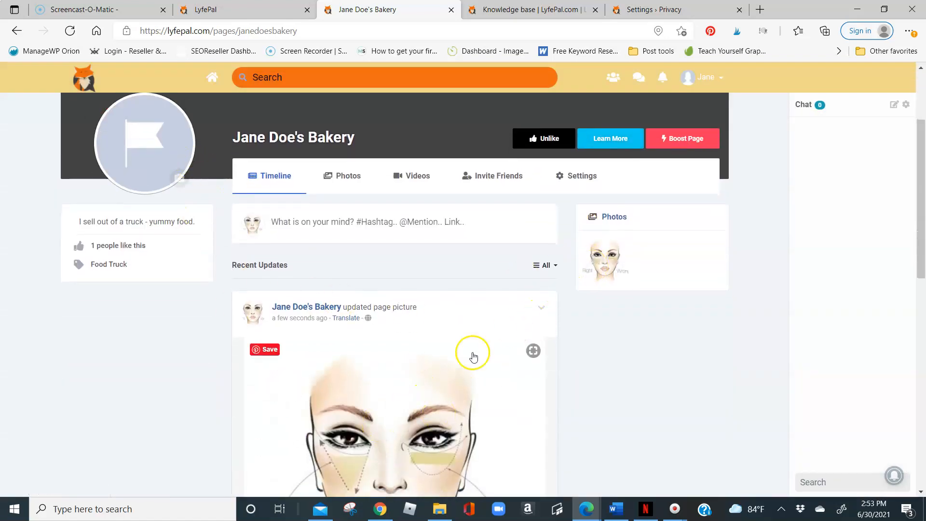
pyautogui.scroll(-3, 463, 367)
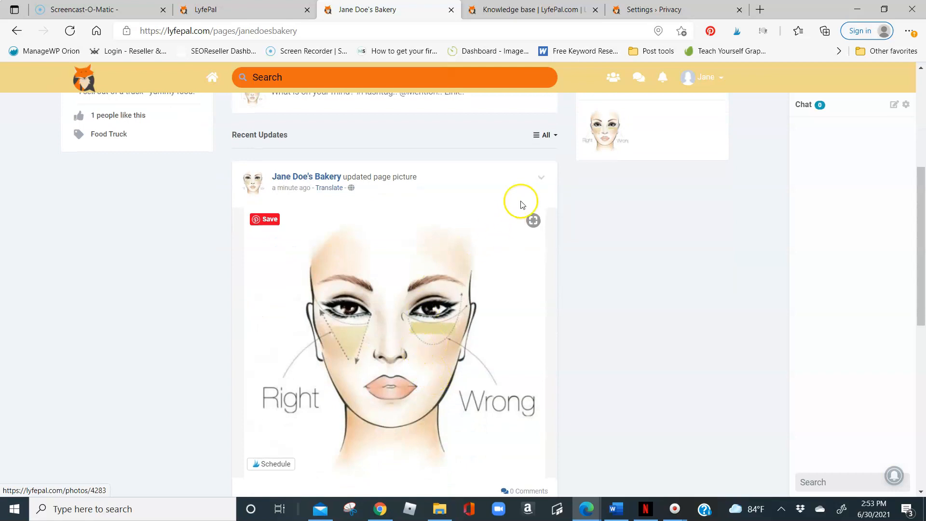
pyautogui.click(540, 177)
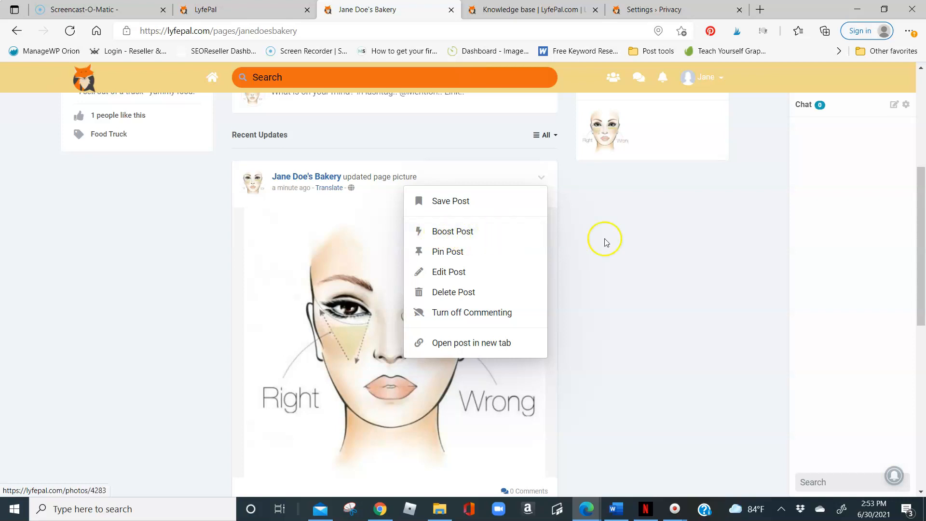
pyautogui.click(653, 248)
pyautogui.scroll(3, 658, 246)
pyautogui.scroll(2, 658, 246)
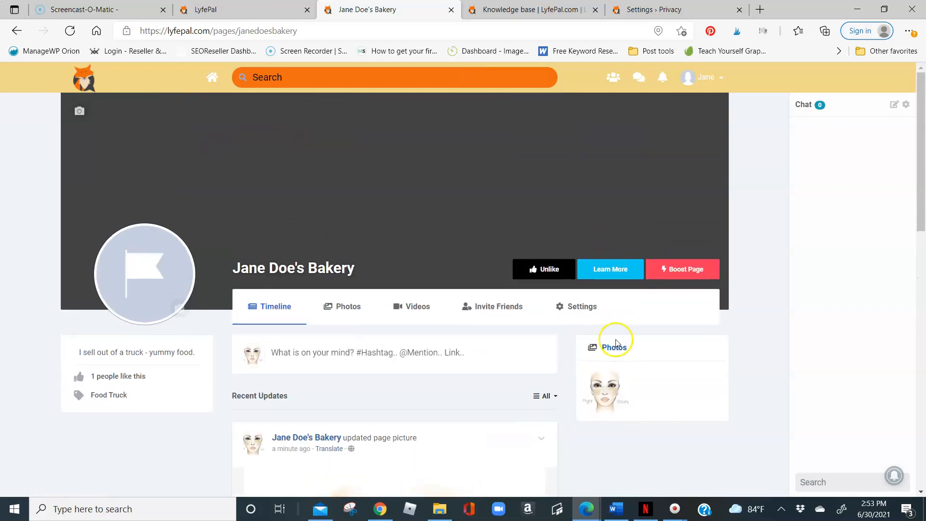
# Review the bakery page's general settings, basic page information and social links
pyautogui.click(580, 306)
pyautogui.scroll(-2, 118, 244)
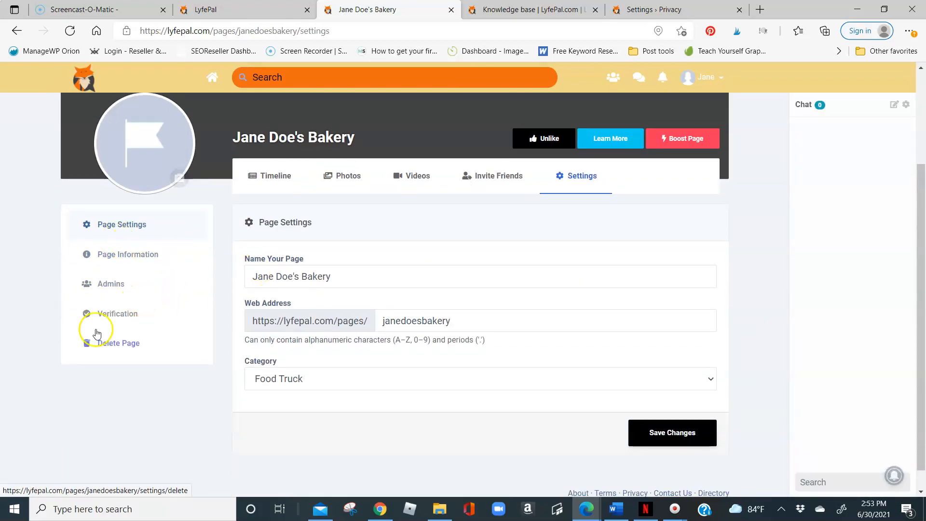
pyautogui.click(149, 253)
pyautogui.scroll(-4, 222, 333)
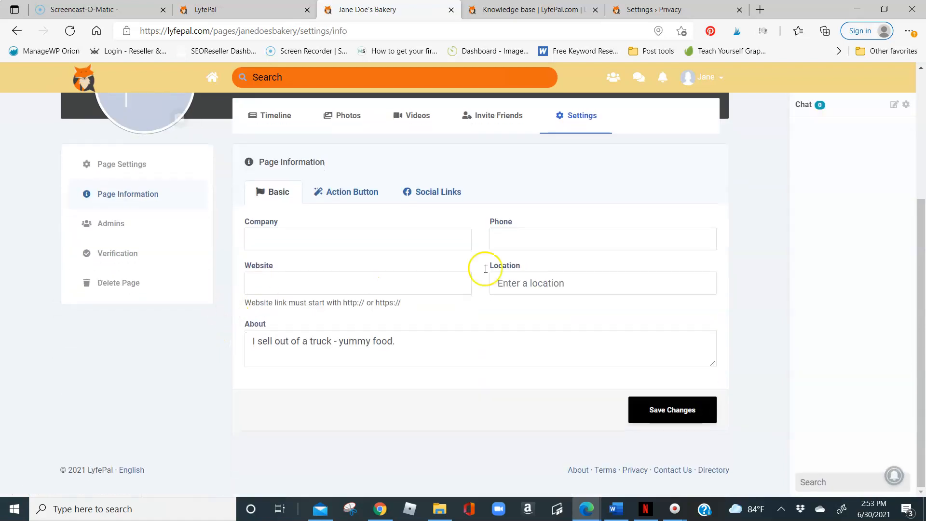
pyautogui.click(435, 190)
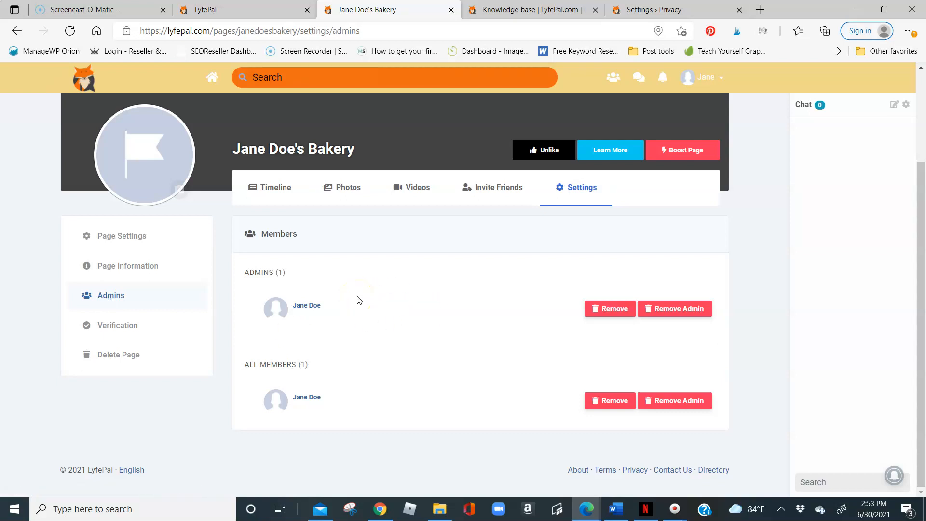
# Review the page's verification request form and its page deletion section
pyautogui.click(127, 327)
pyautogui.scroll(-4, 550, 275)
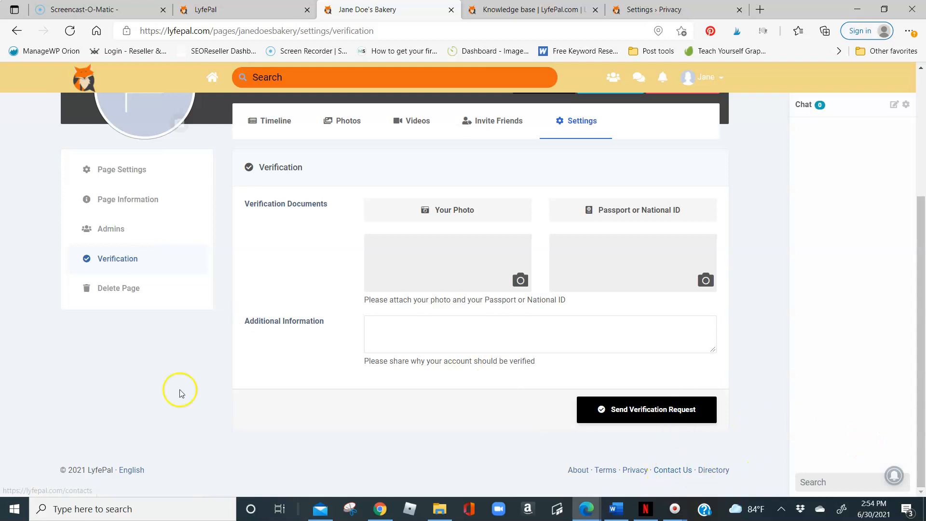
pyautogui.click(140, 293)
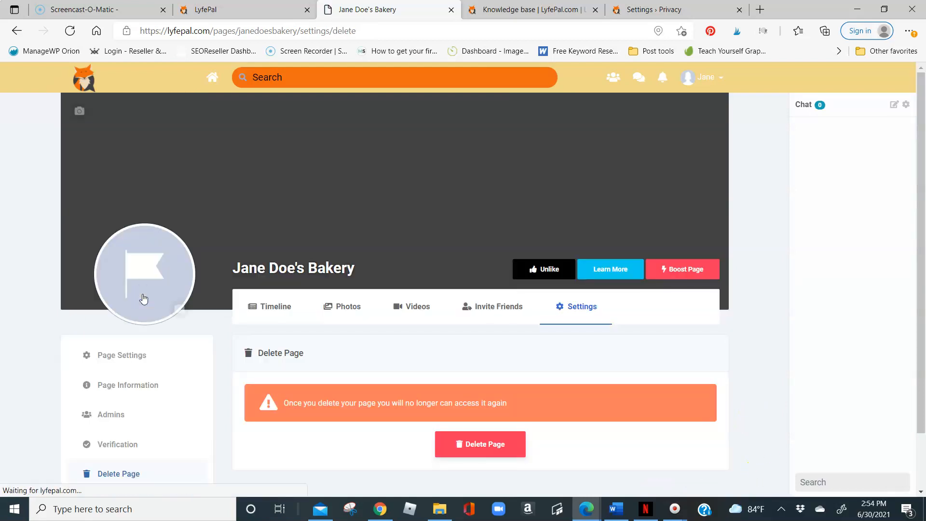
# Return from the page deletion section to the bakery page's timeline and look over its header and recent updates
pyautogui.scroll(-1, 144, 296)
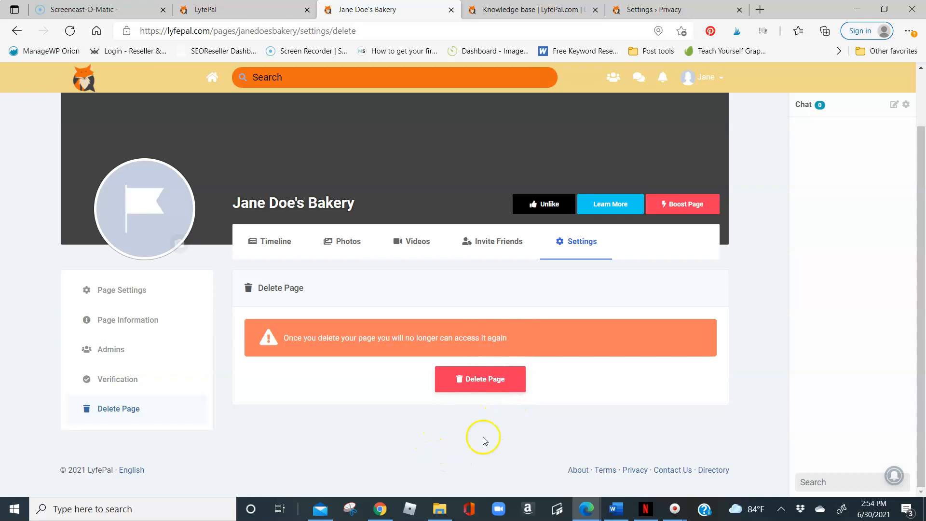
pyautogui.click(275, 243)
pyautogui.scroll(-3, 672, 378)
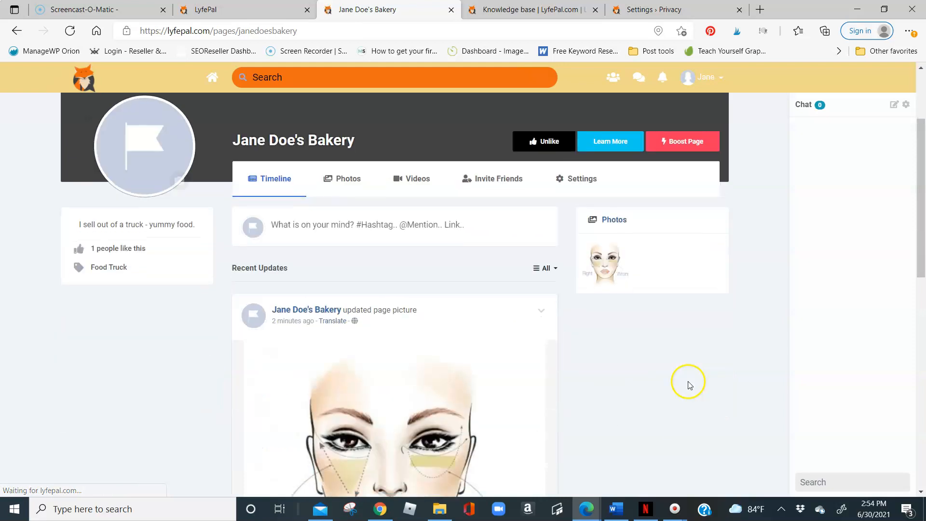
pyautogui.scroll(3, 630, 400)
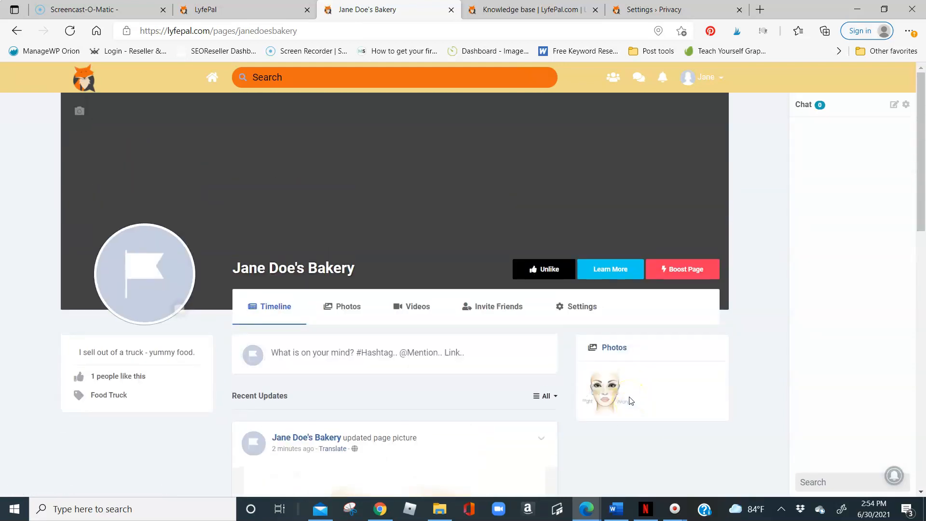
# Open the site's Contact Us page from the footer links and review its contact form without filling it in
pyautogui.scroll(-15, 725, 378)
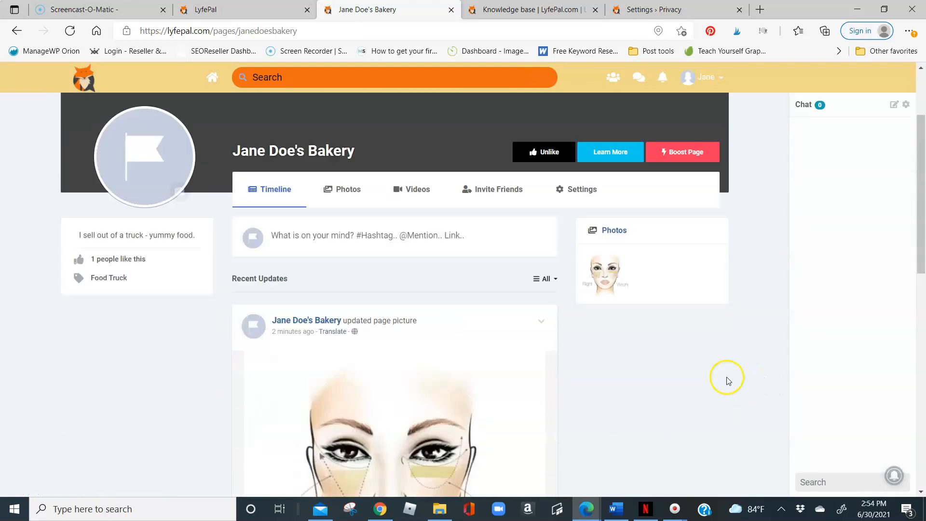
pyautogui.scroll(-1, 706, 374)
pyautogui.click(678, 469)
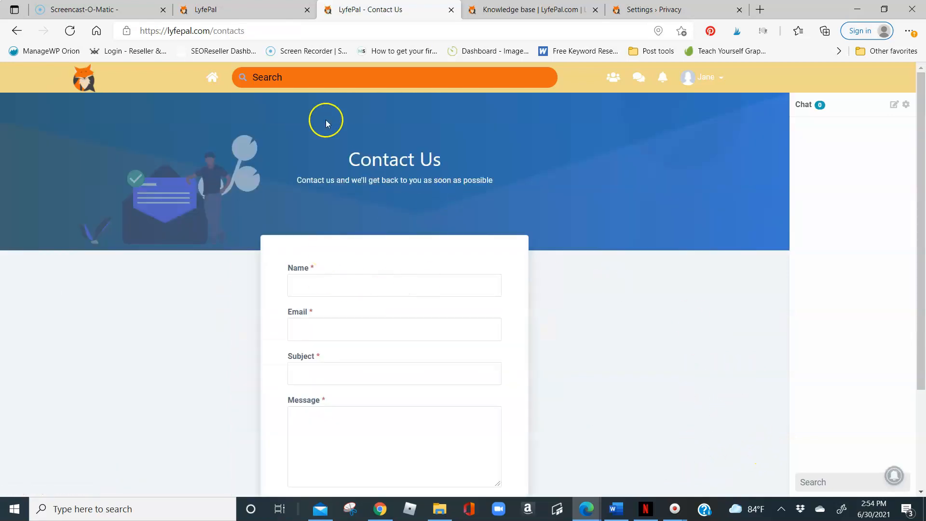
pyautogui.scroll(-3, 402, 338)
pyautogui.scroll(1, 454, 337)
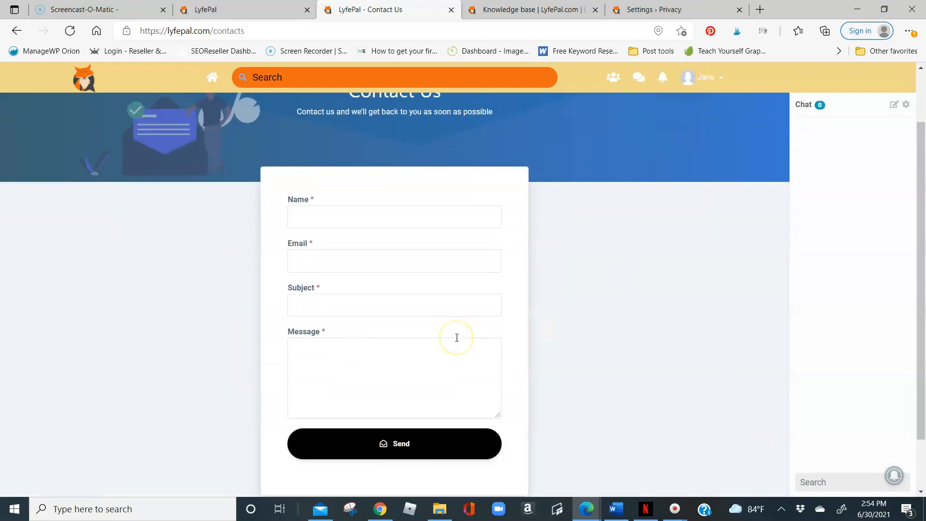
pyautogui.scroll(2, 417, 355)
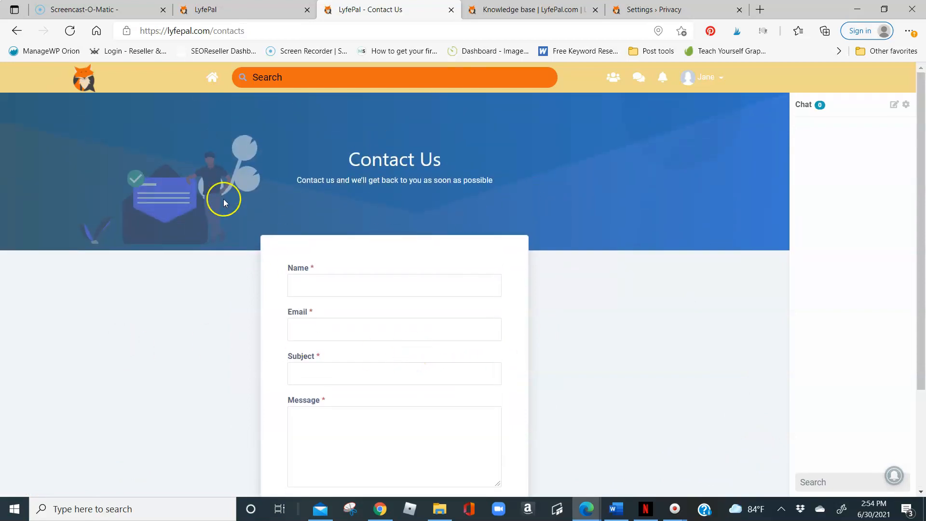
# Go to the LyfePal home news feed, view the post composer's options, and close the composer without posting
pyautogui.click(82, 79)
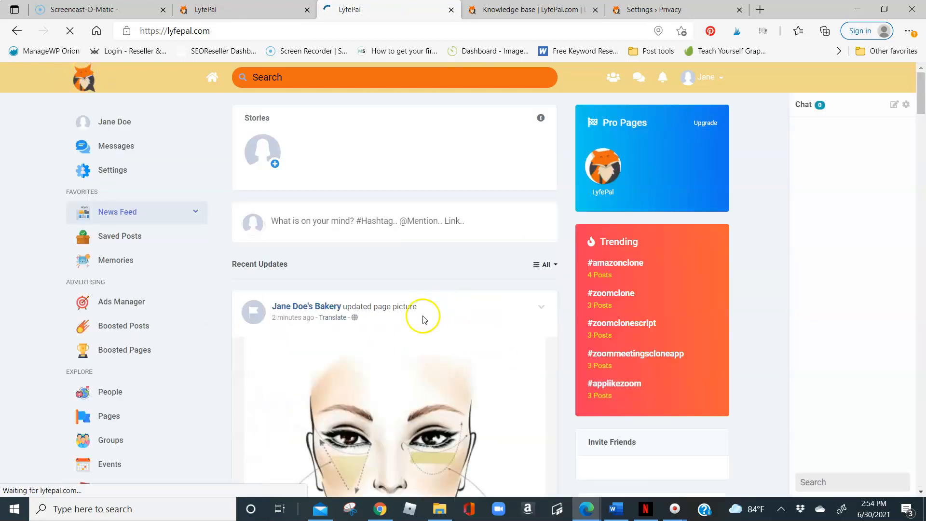
pyautogui.click(321, 223)
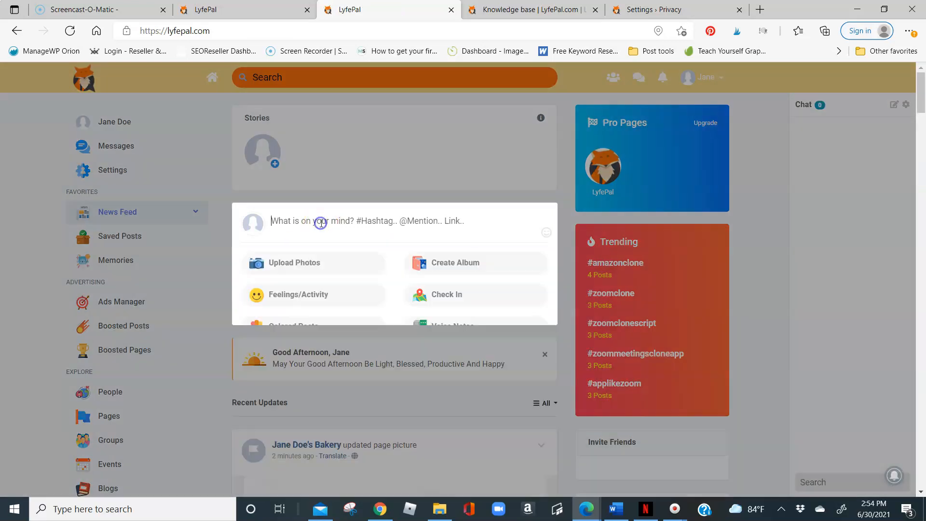
pyautogui.click(411, 149)
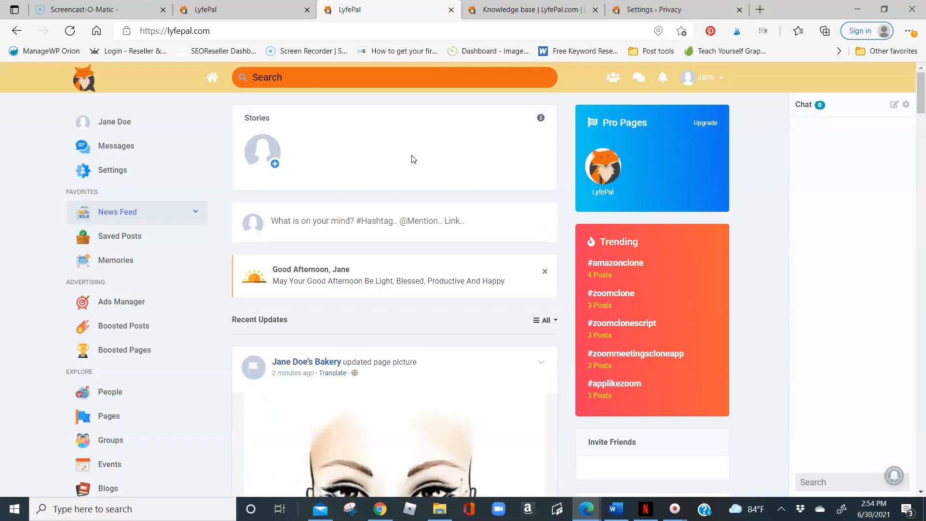